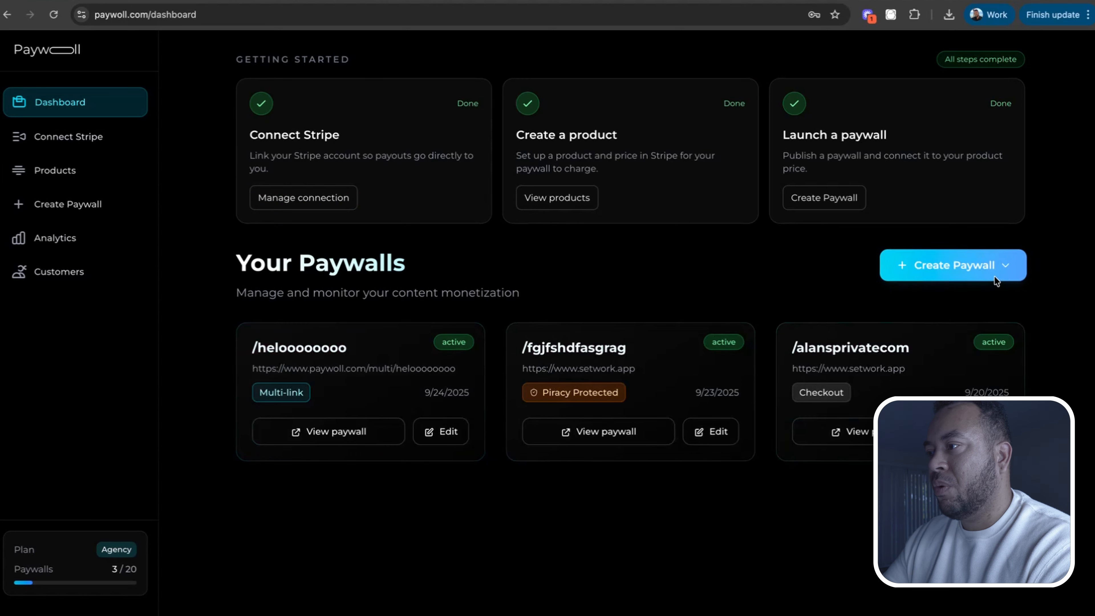
{"action": "left_click", "coordinate": [1004, 269]}
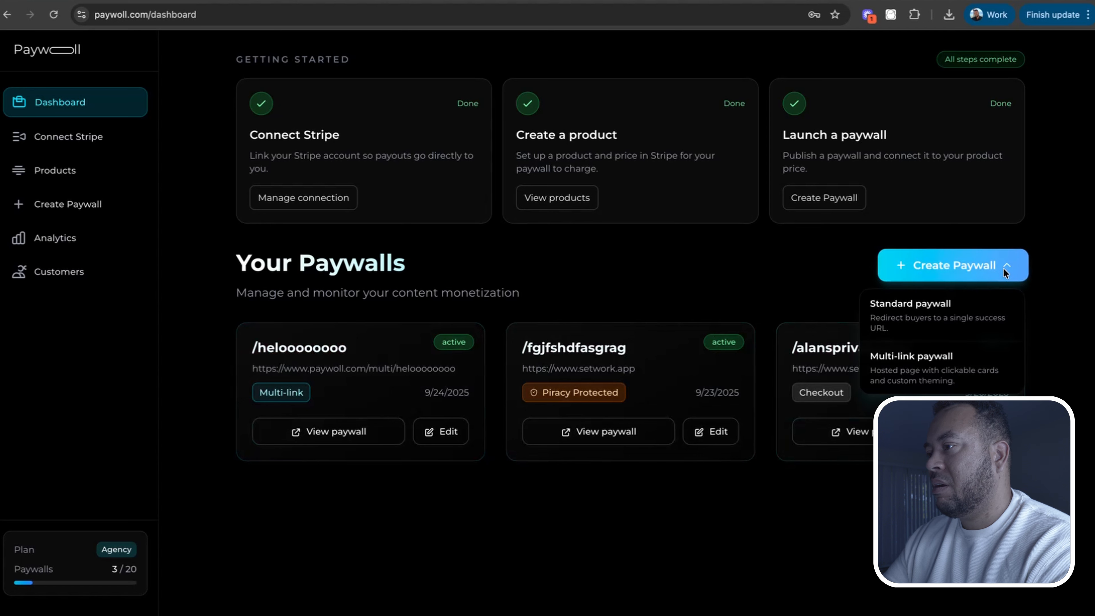
{"action": "left_click", "coordinate": [894, 331]}
{"action": "scroll", "coordinate": [840, 282], "scroll_direction": "down", "scroll_amount": 1}
{"action": "scroll", "coordinate": [841, 282], "scroll_direction": "down", "scroll_amount": 7}
{"action": "key", "text": "alt+Left"}
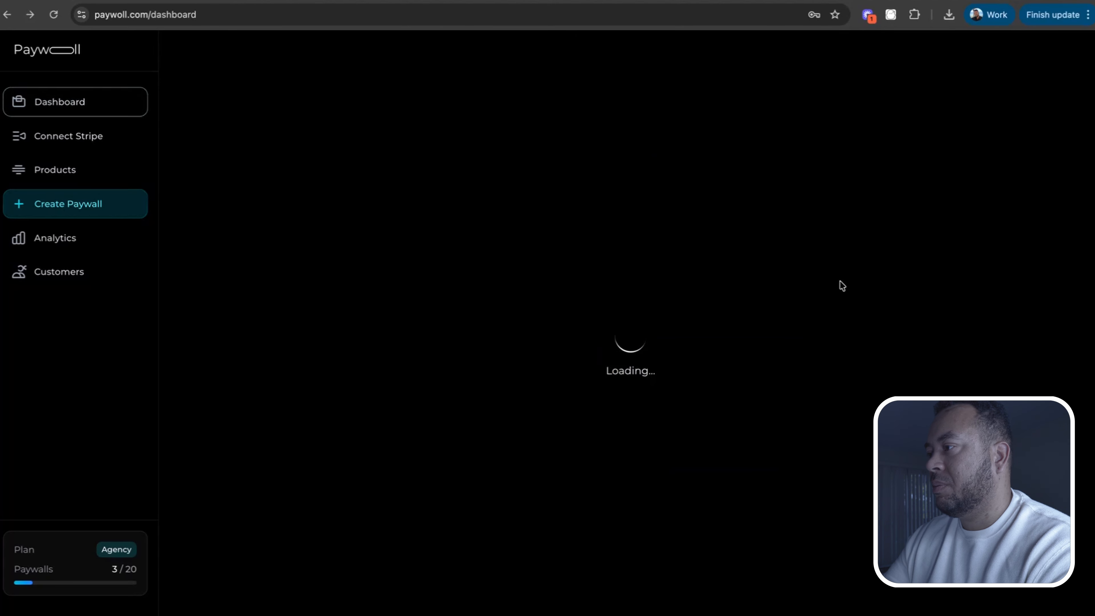
Start a new multi-link paywall and open the Stripe product browser for it
{"action": "left_click", "coordinate": [1005, 272]}
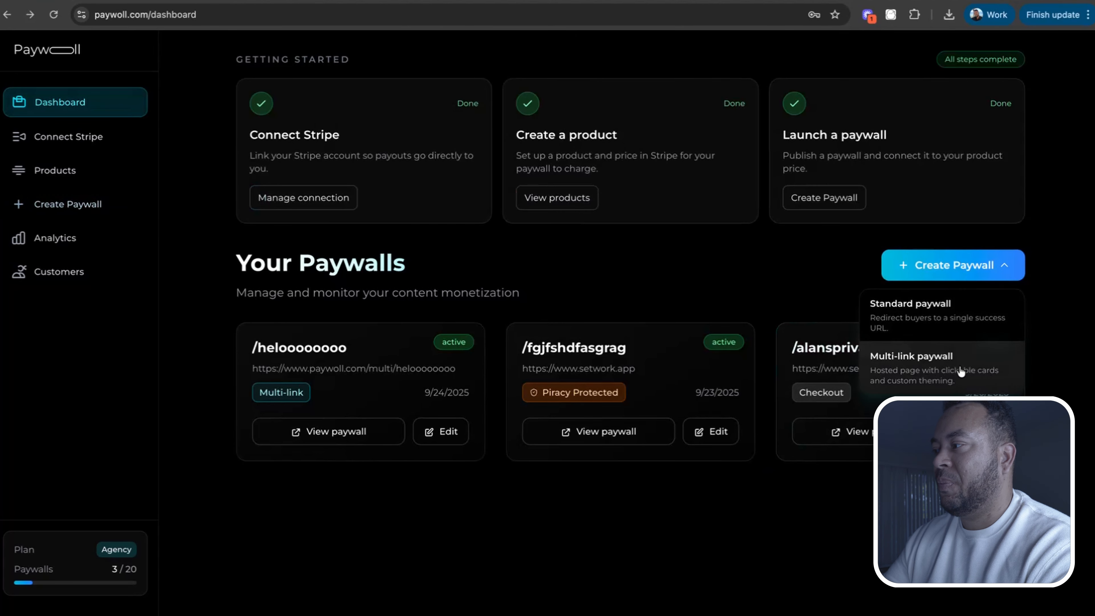
{"action": "left_click", "coordinate": [960, 372]}
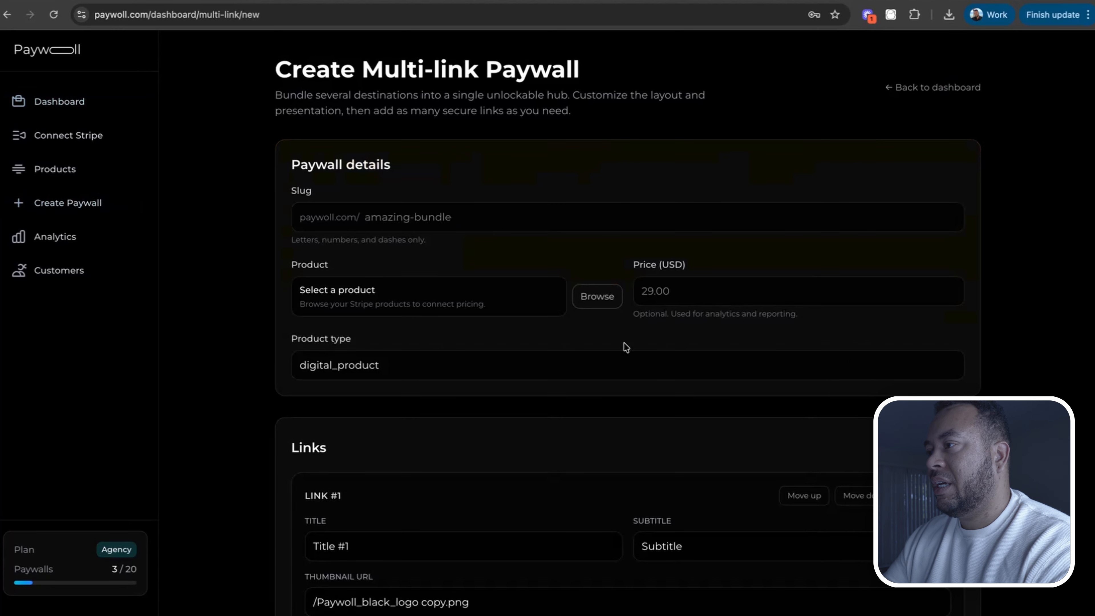
{"action": "scroll", "coordinate": [699, 317], "scroll_direction": "down", "scroll_amount": 3}
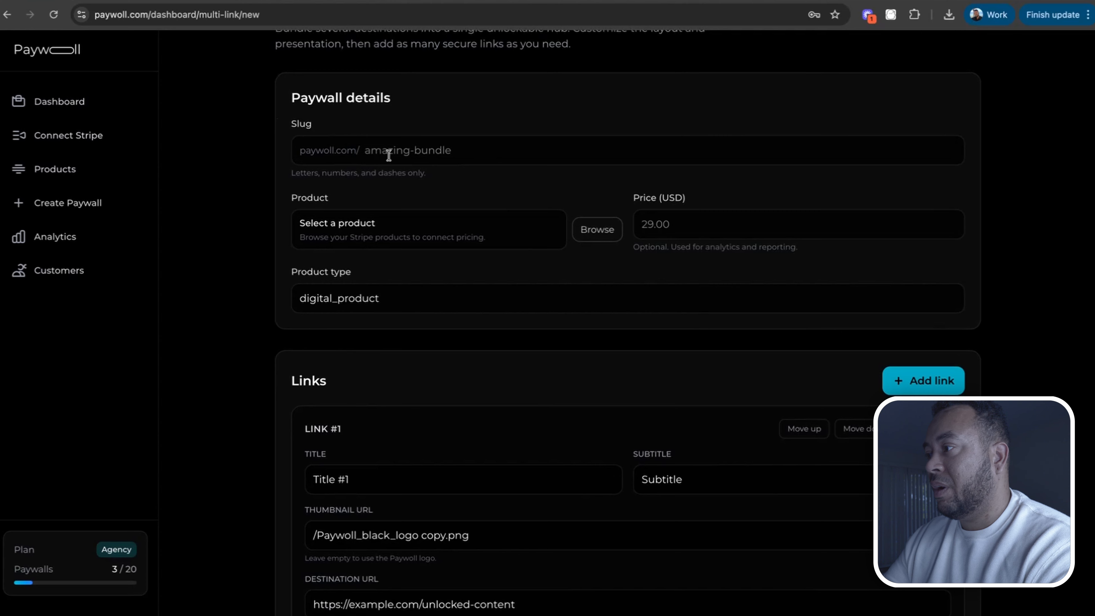
{"action": "left_click", "coordinate": [597, 229]}
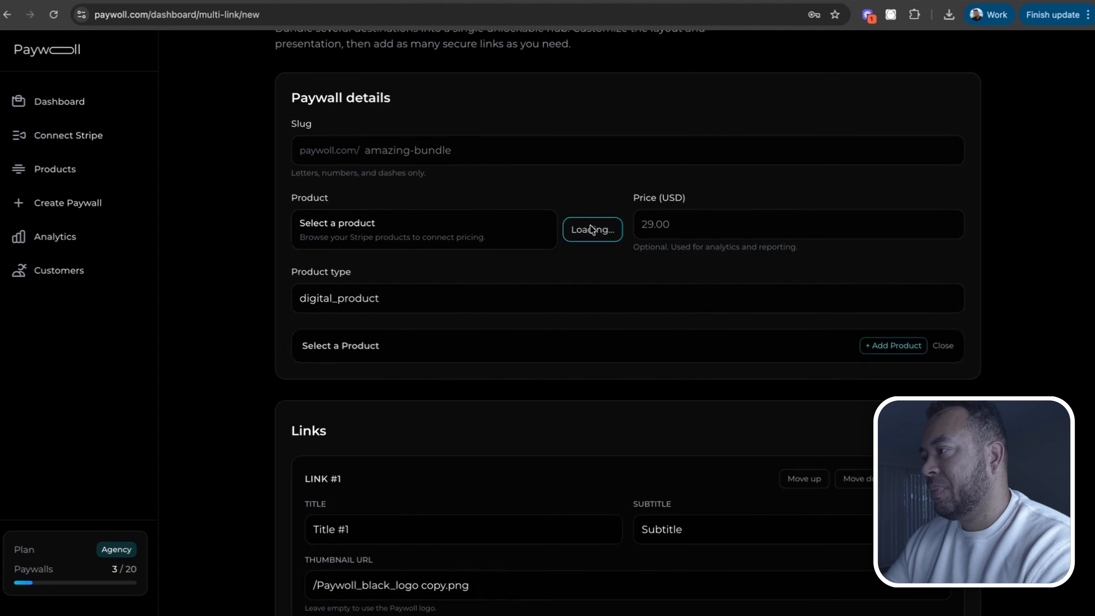
Review the link cards and theme options of the new multi-link paywall form
{"action": "scroll", "coordinate": [515, 271], "scroll_direction": "down", "scroll_amount": 8}
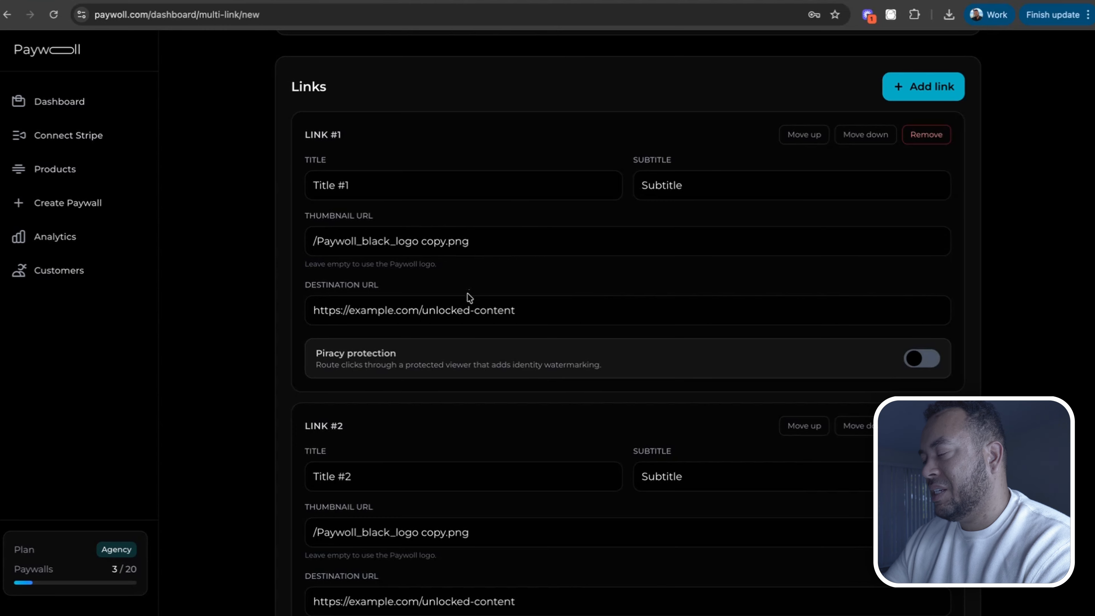
{"action": "scroll", "coordinate": [469, 296], "scroll_direction": "down", "scroll_amount": 2}
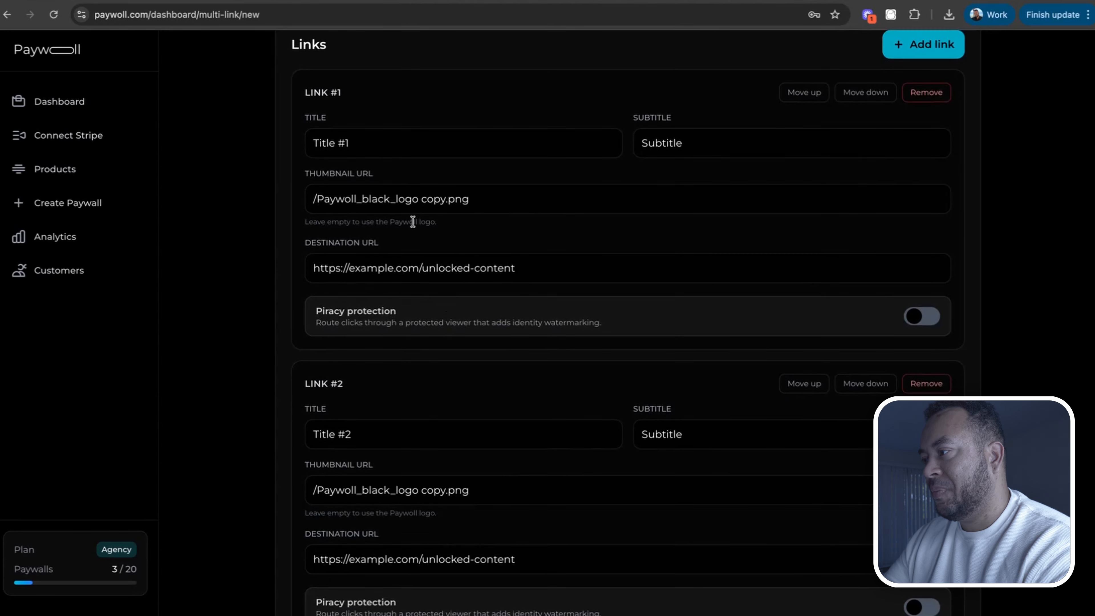
{"action": "scroll", "coordinate": [697, 284], "scroll_direction": "up", "scroll_amount": 3}
{"action": "scroll", "coordinate": [697, 283], "scroll_direction": "down", "scroll_amount": 15}
{"action": "scroll", "coordinate": [694, 281], "scroll_direction": "down", "scroll_amount": 10}
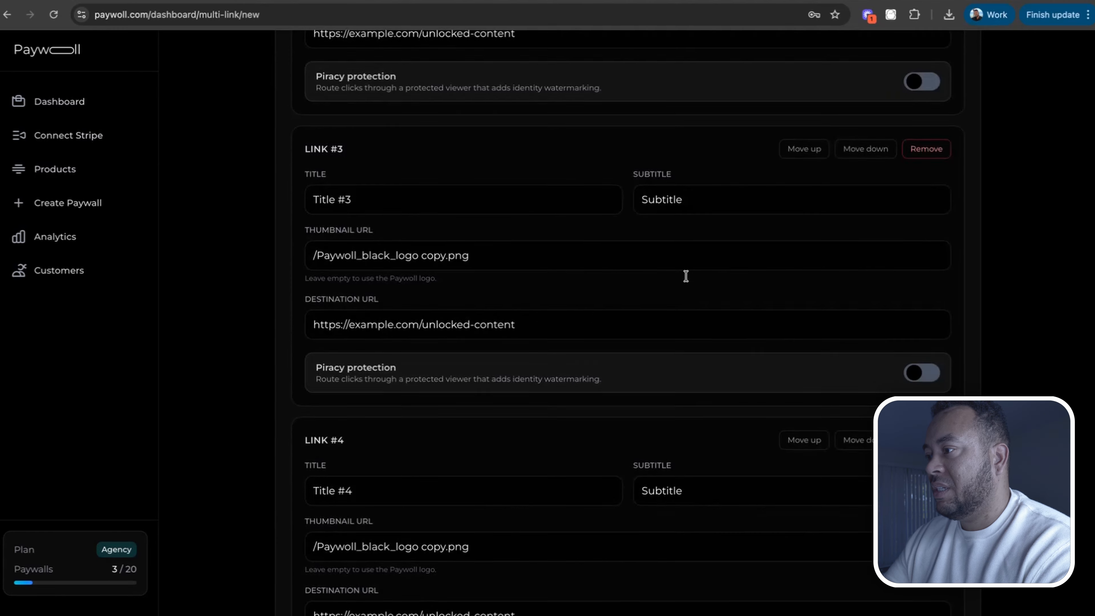
{"action": "scroll", "coordinate": [842, 294], "scroll_direction": "up", "scroll_amount": 1}
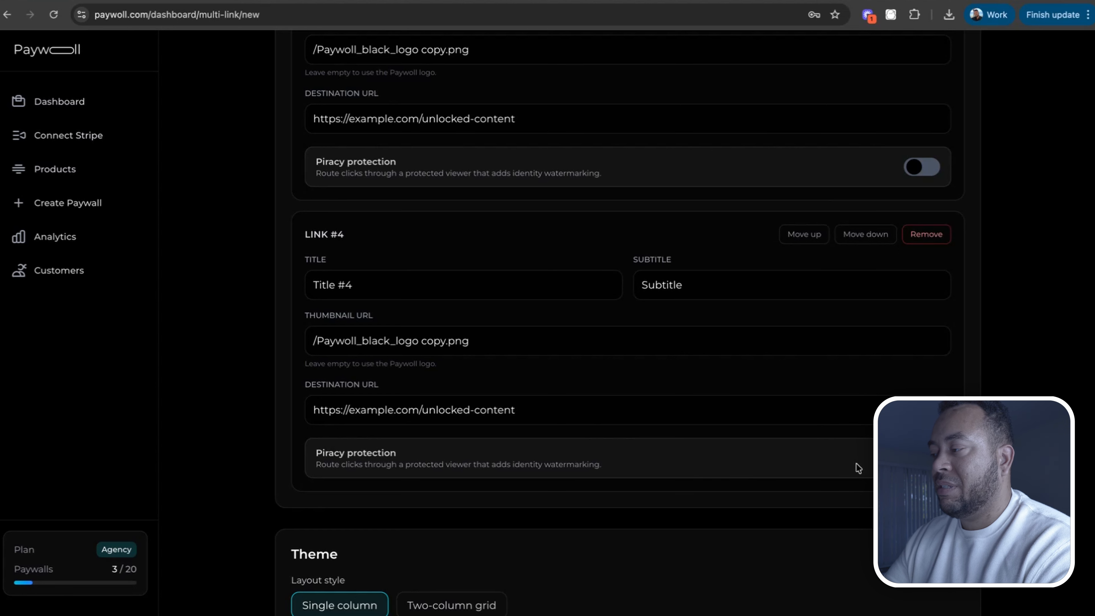
{"action": "scroll", "coordinate": [865, 465], "scroll_direction": "up", "scroll_amount": 2}
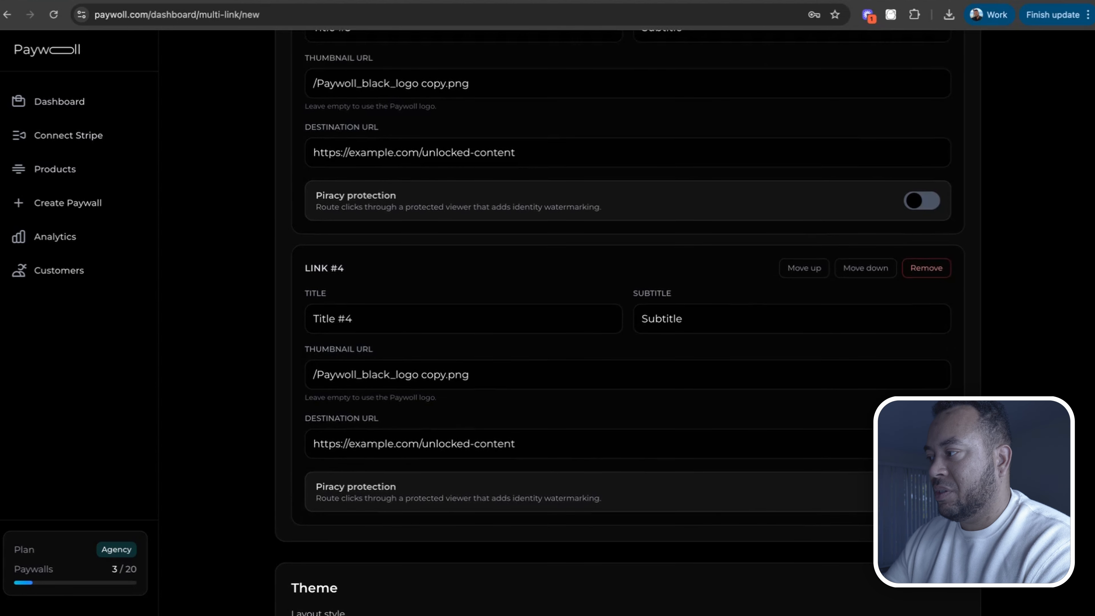
{"action": "scroll", "coordinate": [765, 427], "scroll_direction": "down", "scroll_amount": 10}
{"action": "scroll", "coordinate": [767, 423], "scroll_direction": "down", "scroll_amount": 8}
{"action": "scroll", "coordinate": [765, 423], "scroll_direction": "up", "scroll_amount": 2}
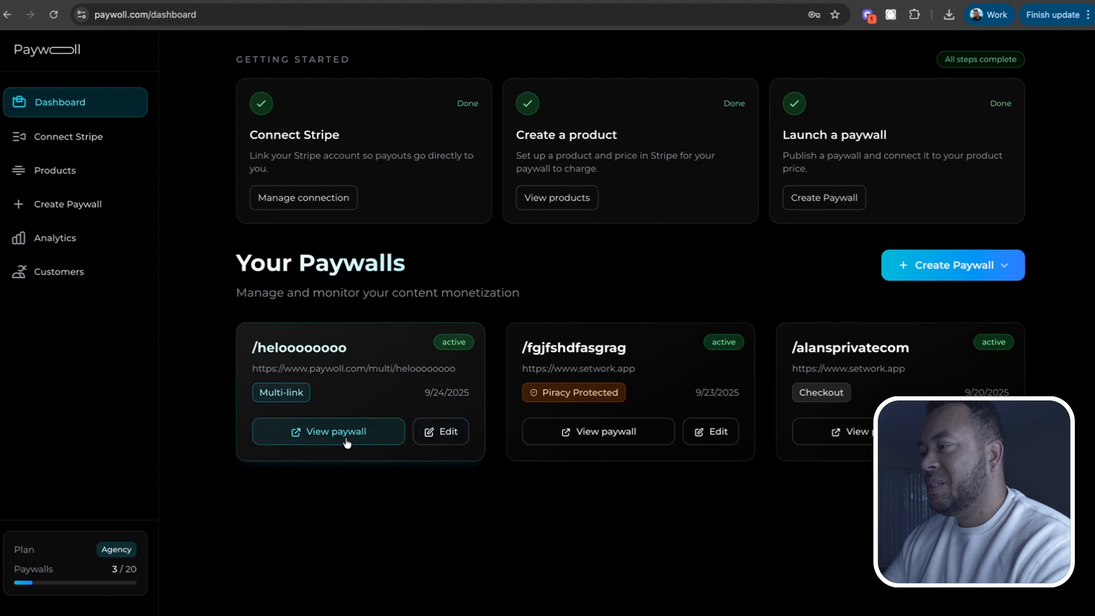
Open the /heloooooooo paywall's editor, set the headline to "Alans Private Course Links" and the secondary line to "The Secret to Wealth Creation"
{"action": "left_click", "coordinate": [330, 439]}
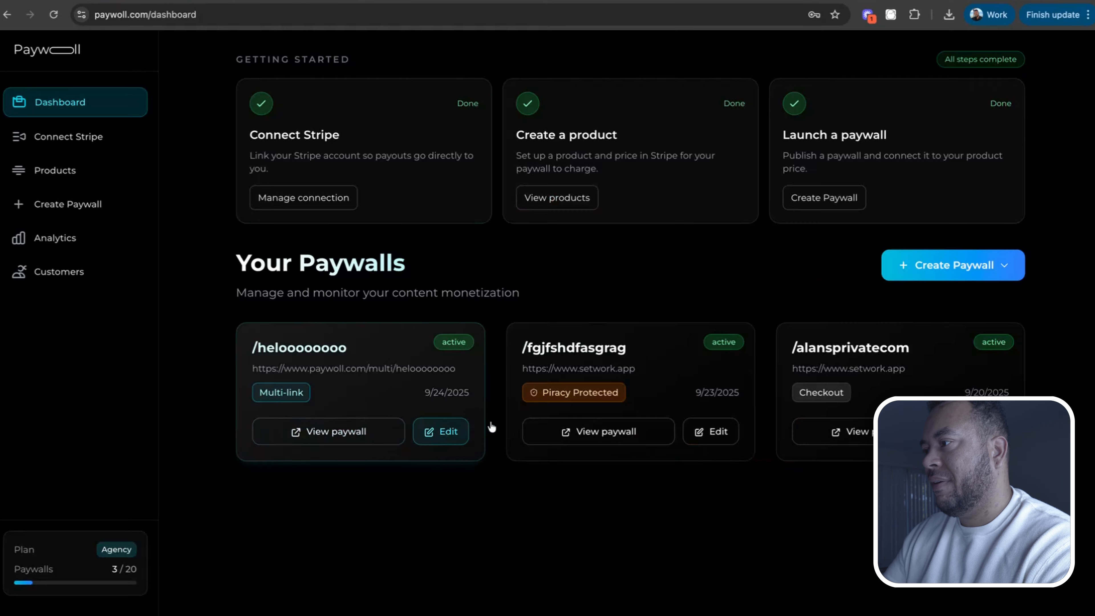
{"action": "left_click", "coordinate": [449, 431]}
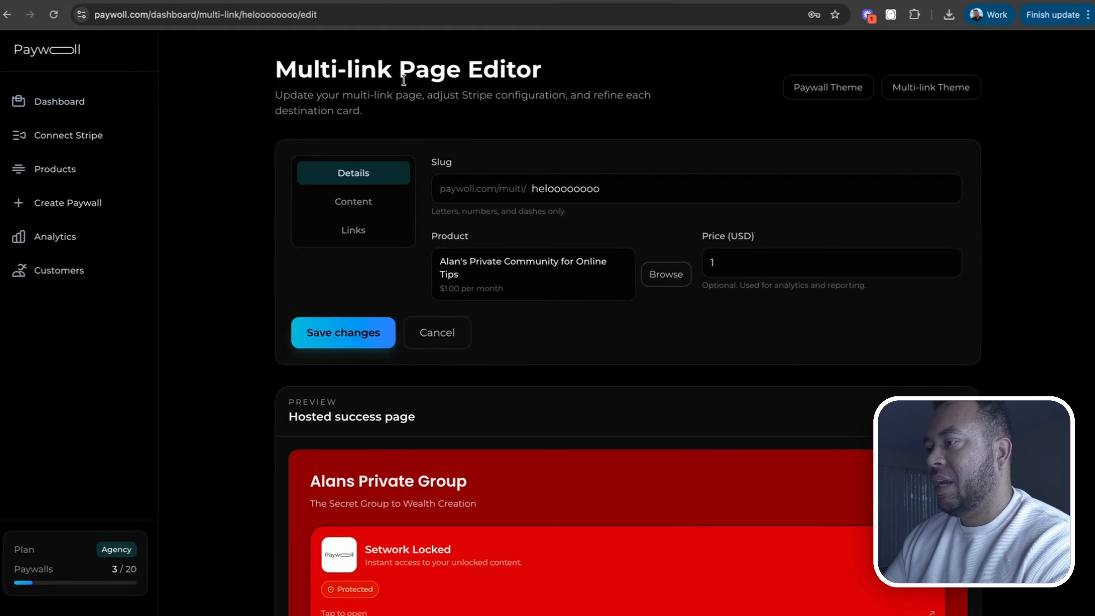
{"action": "scroll", "coordinate": [664, 203], "scroll_direction": "down", "scroll_amount": 2}
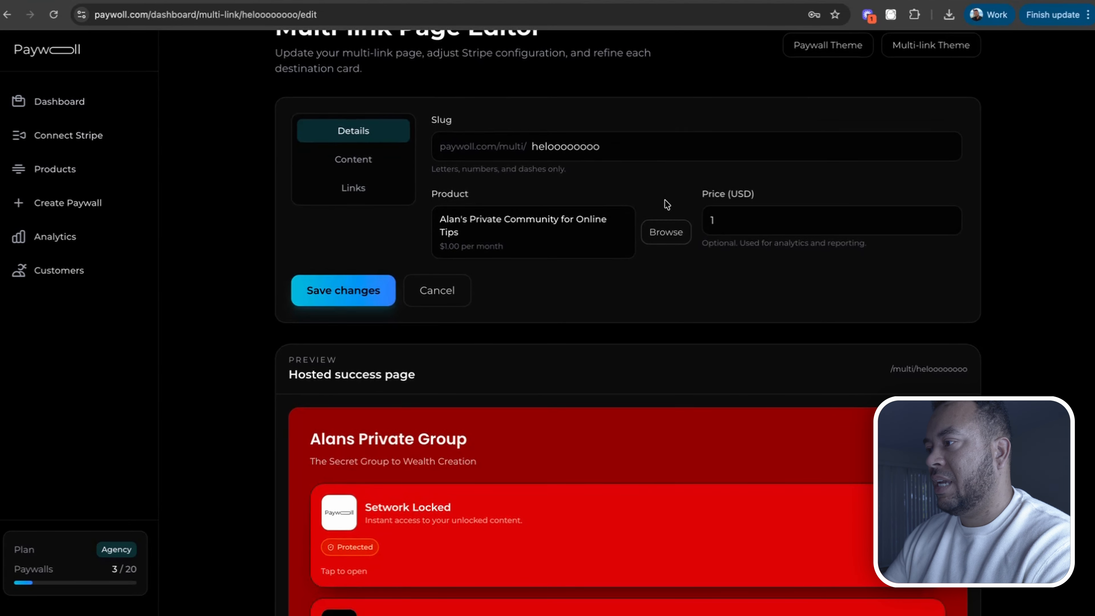
{"action": "scroll", "coordinate": [667, 204], "scroll_direction": "down", "scroll_amount": 3}
{"action": "scroll", "coordinate": [513, 379], "scroll_direction": "up", "scroll_amount": 5}
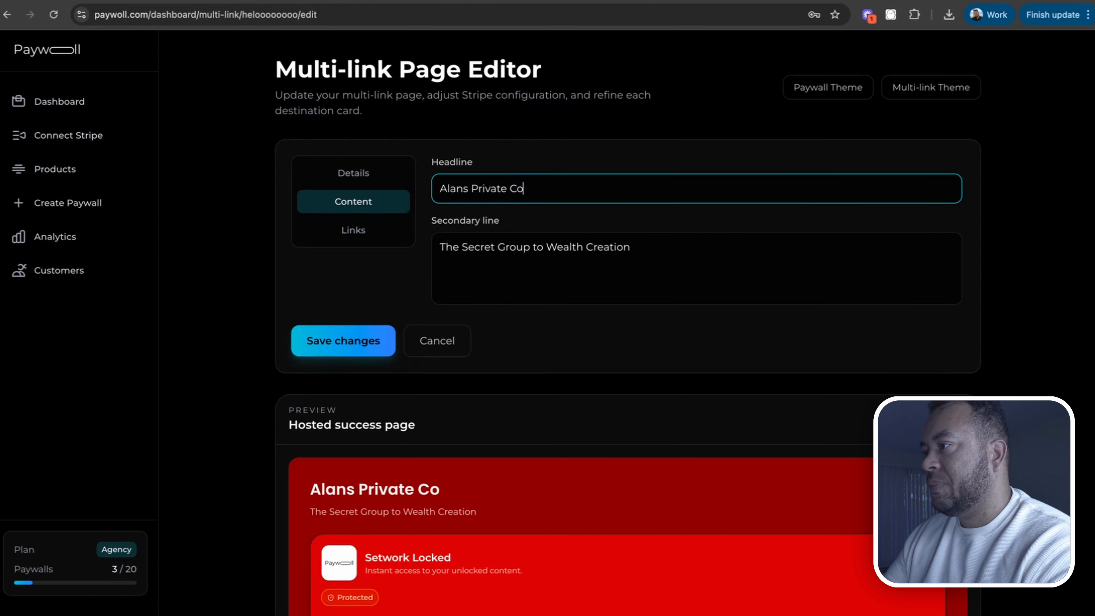
{"action": "type", "text": "urse -"}
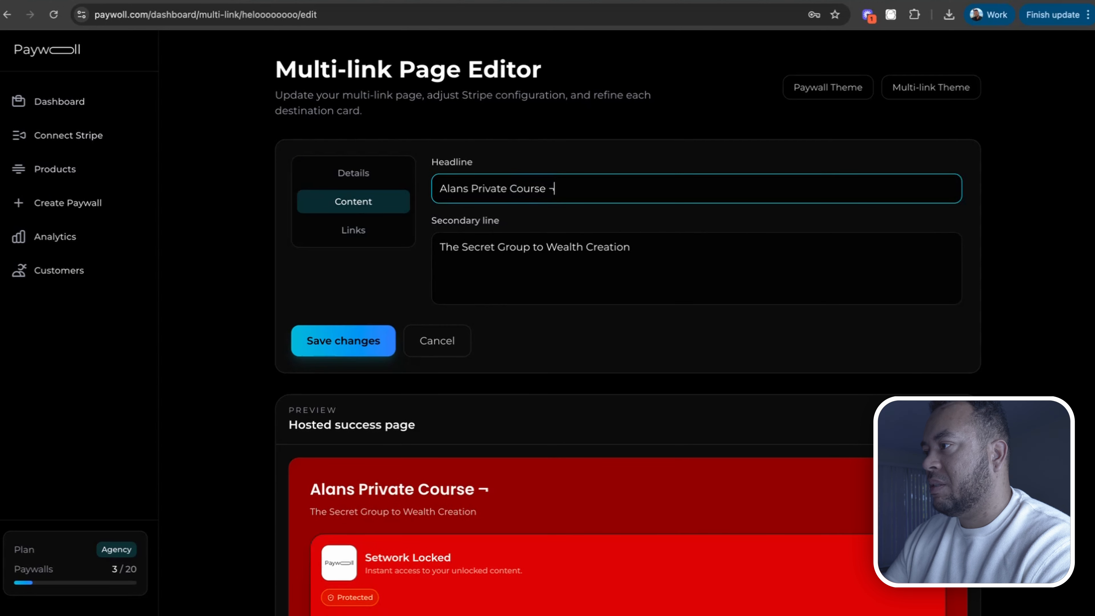
{"action": "type", "text": "L"}
{"action": "key", "text": "BackSpace"}
{"action": "key", "text": "BackSpace"}
{"action": "type", "text": "Links"}
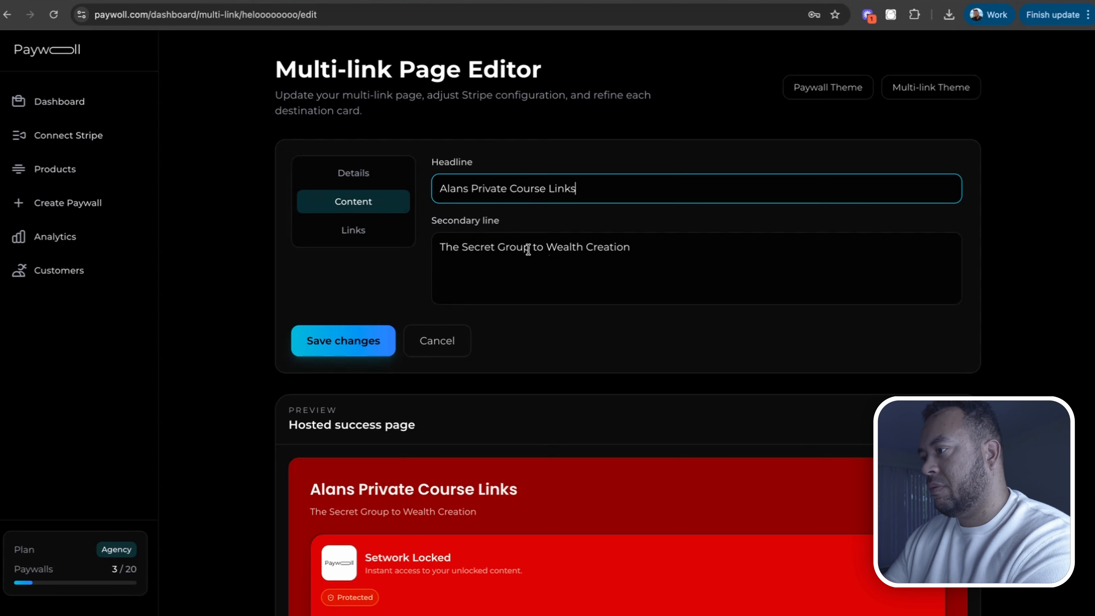
{"action": "double_click", "coordinate": [516, 247]}
Move the Setwork Free link card above the Setwork Locked card
{"action": "left_click", "coordinate": [364, 230]}
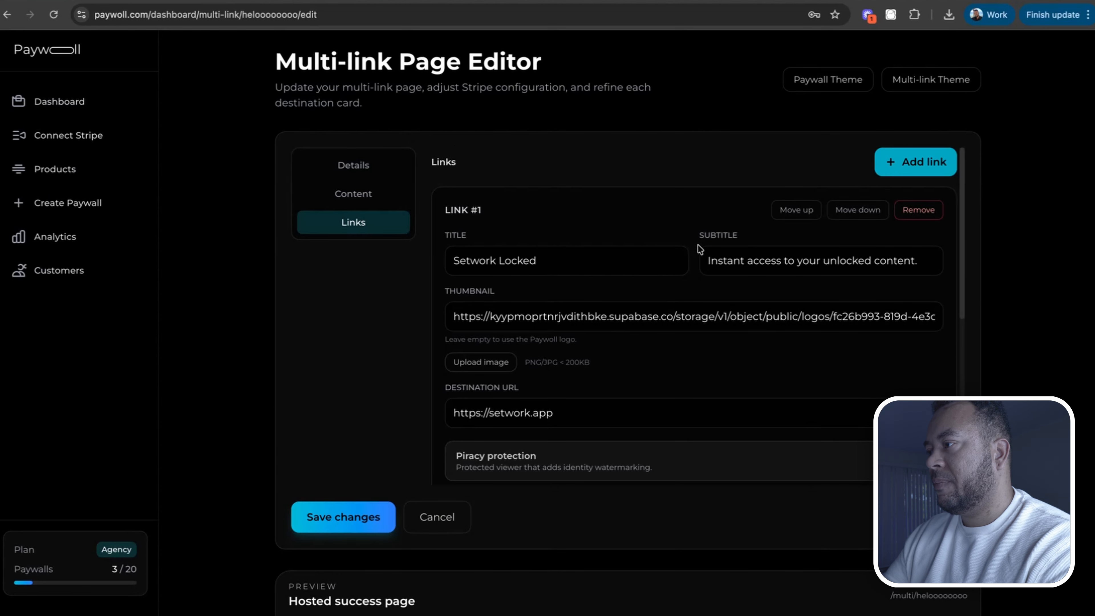
{"action": "scroll", "coordinate": [700, 249], "scroll_direction": "down", "scroll_amount": 3}
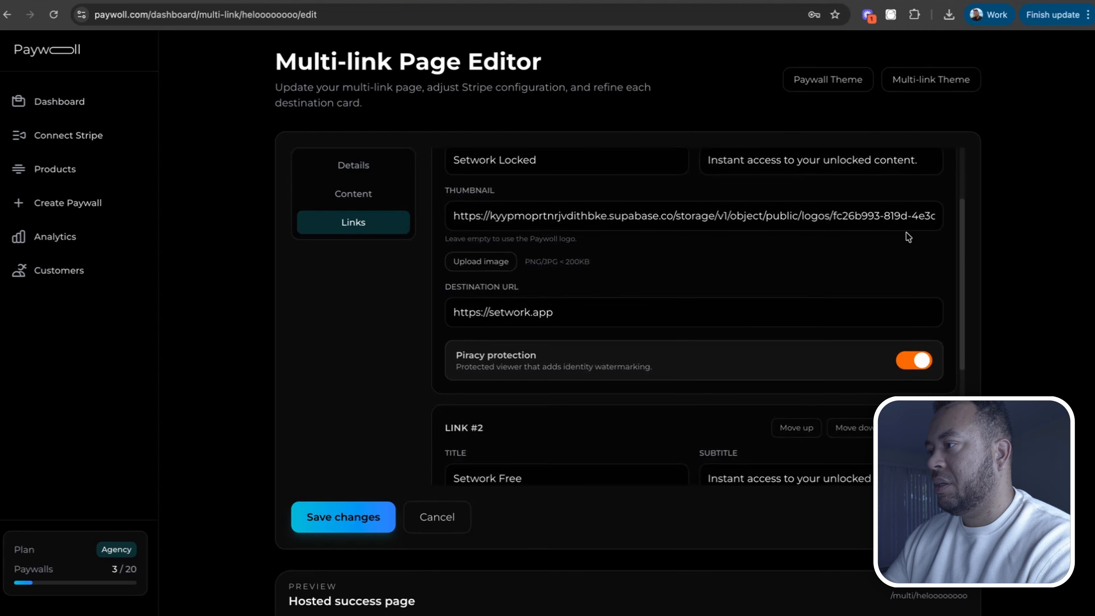
{"action": "scroll", "coordinate": [763, 222], "scroll_direction": "up", "scroll_amount": 3}
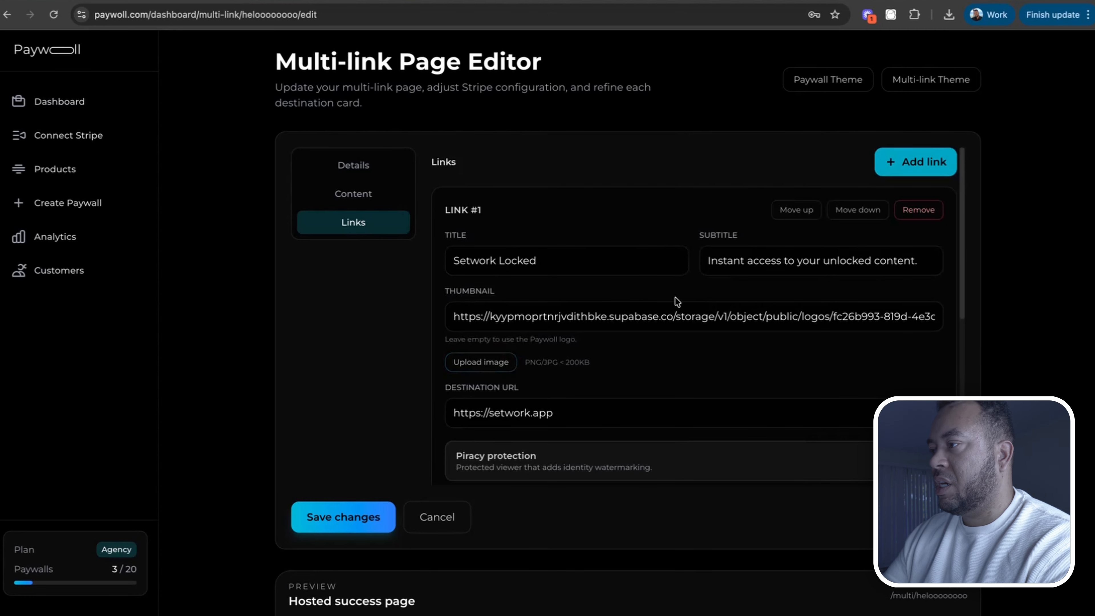
{"action": "scroll", "coordinate": [589, 319], "scroll_direction": "down", "scroll_amount": 1}
{"action": "scroll", "coordinate": [589, 319], "scroll_direction": "down", "scroll_amount": 4}
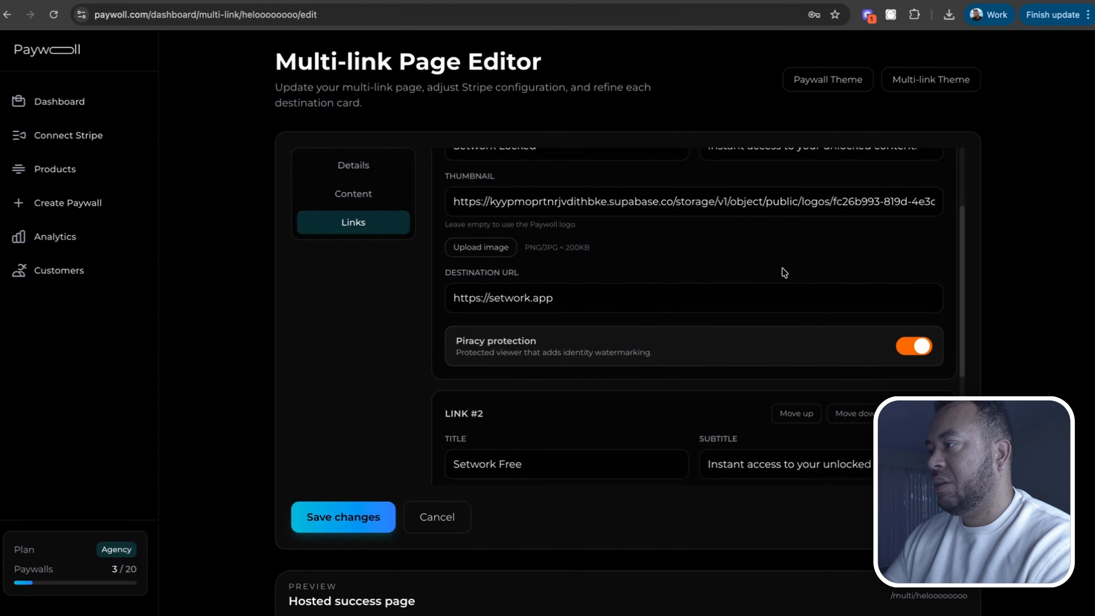
{"action": "scroll", "coordinate": [740, 256], "scroll_direction": "down", "scroll_amount": 5}
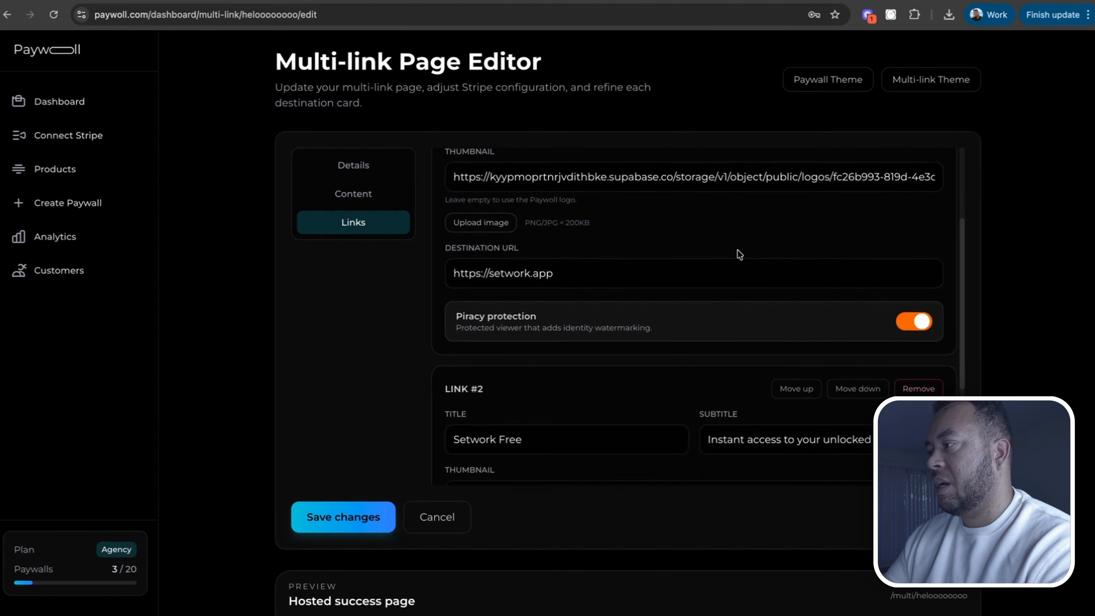
{"action": "scroll", "coordinate": [739, 255], "scroll_direction": "down", "scroll_amount": 1}
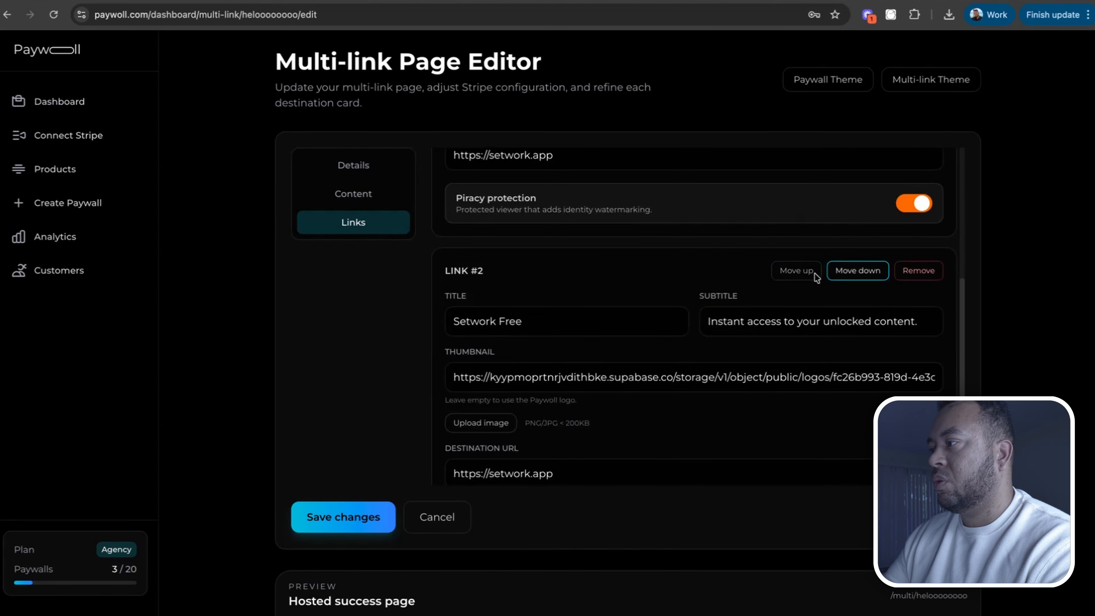
{"action": "left_click", "coordinate": [806, 279]}
Add a third link card with default values and save the multi-link page changes
{"action": "scroll", "coordinate": [787, 302], "scroll_direction": "down", "scroll_amount": 2}
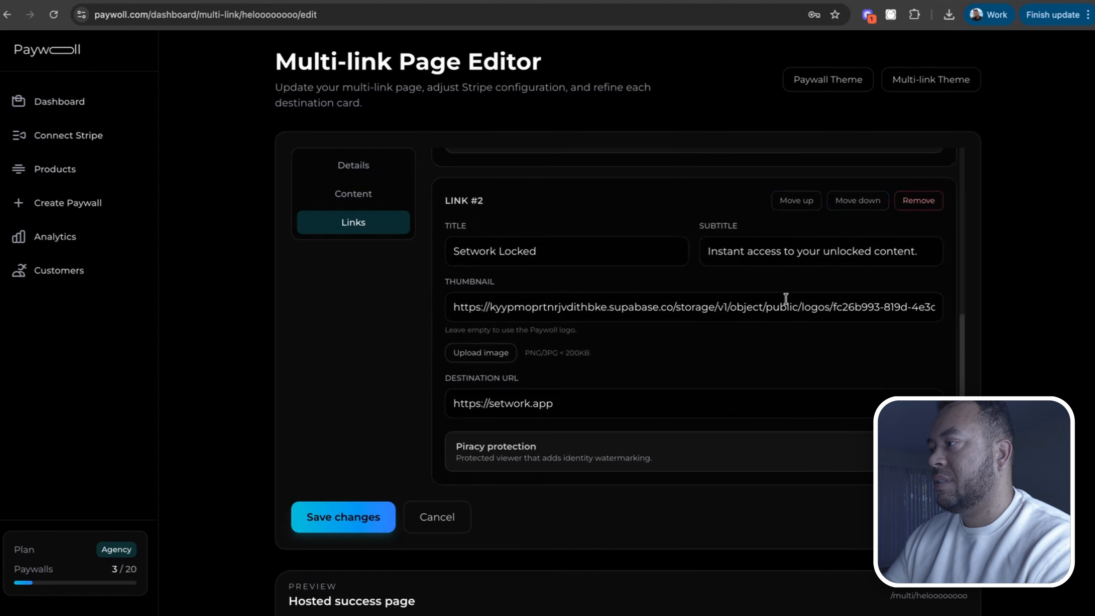
{"action": "scroll", "coordinate": [830, 267], "scroll_direction": "down", "scroll_amount": 1}
{"action": "scroll", "coordinate": [829, 266], "scroll_direction": "up", "scroll_amount": 1}
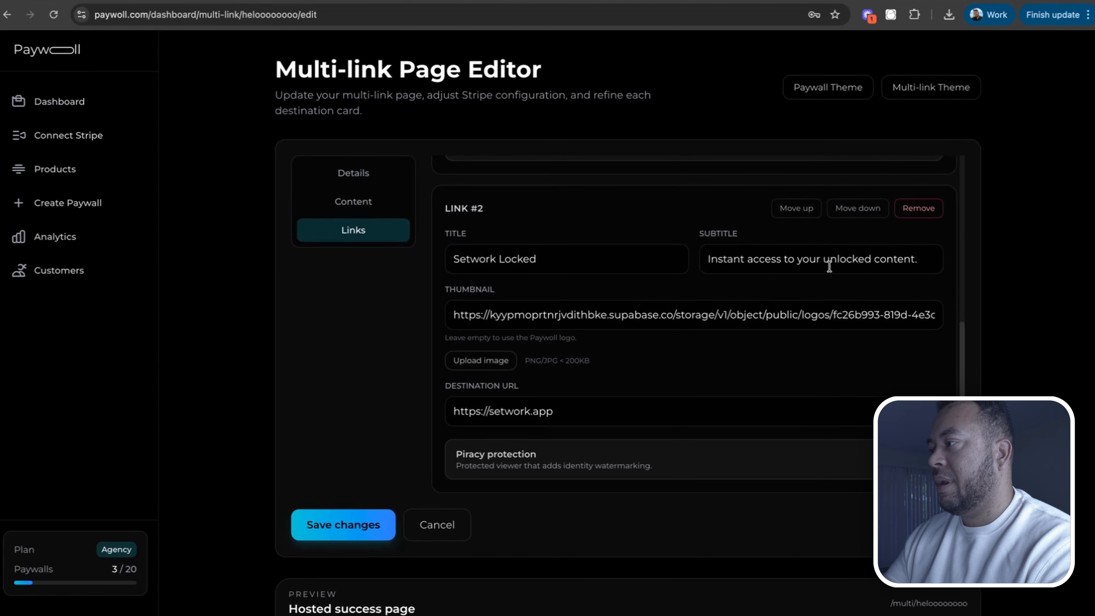
{"action": "scroll", "coordinate": [823, 269], "scroll_direction": "up", "scroll_amount": 6}
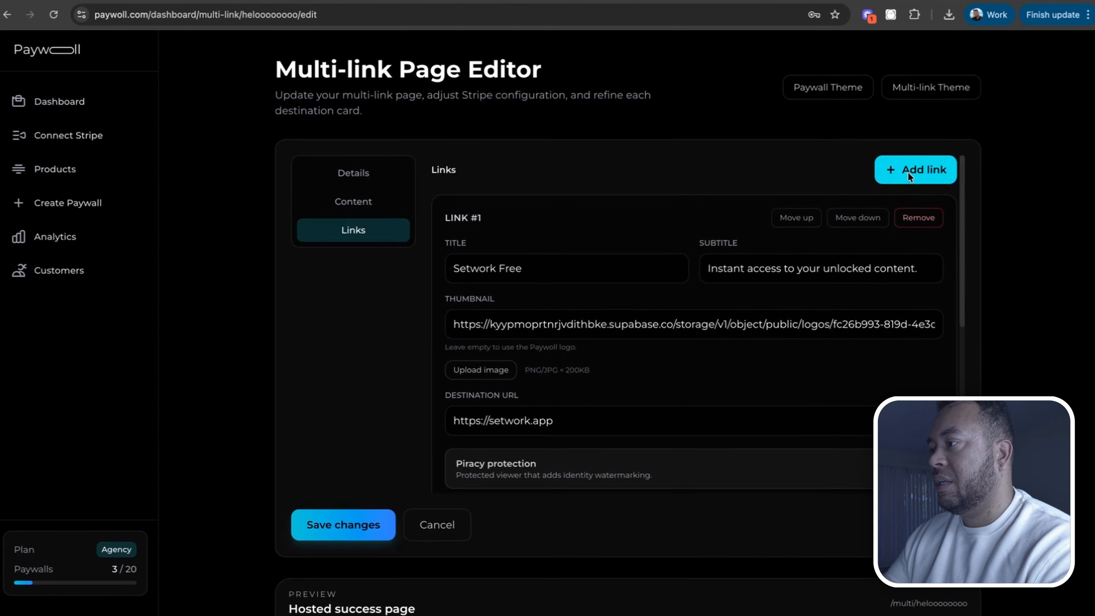
{"action": "scroll", "coordinate": [845, 293], "scroll_direction": "down", "scroll_amount": 8}
{"action": "scroll", "coordinate": [839, 307], "scroll_direction": "down", "scroll_amount": 6}
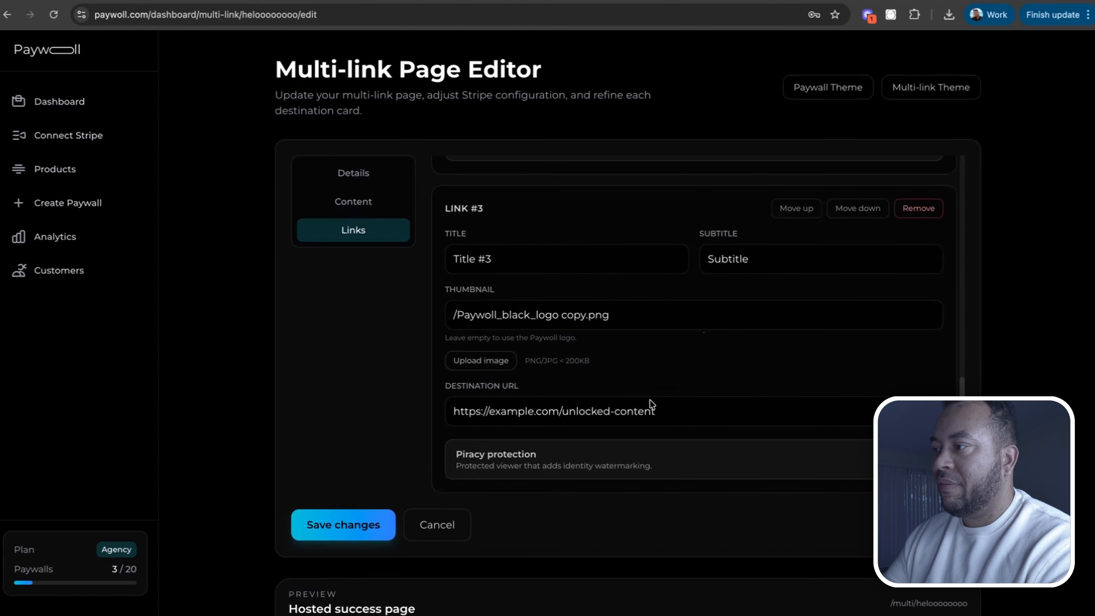
{"action": "scroll", "coordinate": [734, 320], "scroll_direction": "down", "scroll_amount": 10}
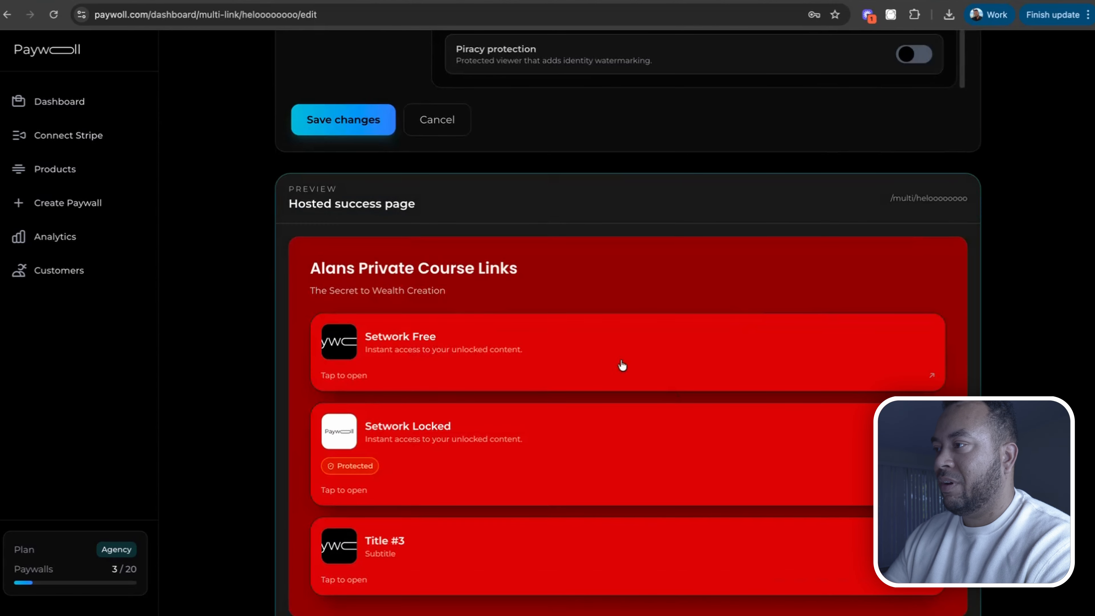
{"action": "left_click", "coordinate": [357, 122]}
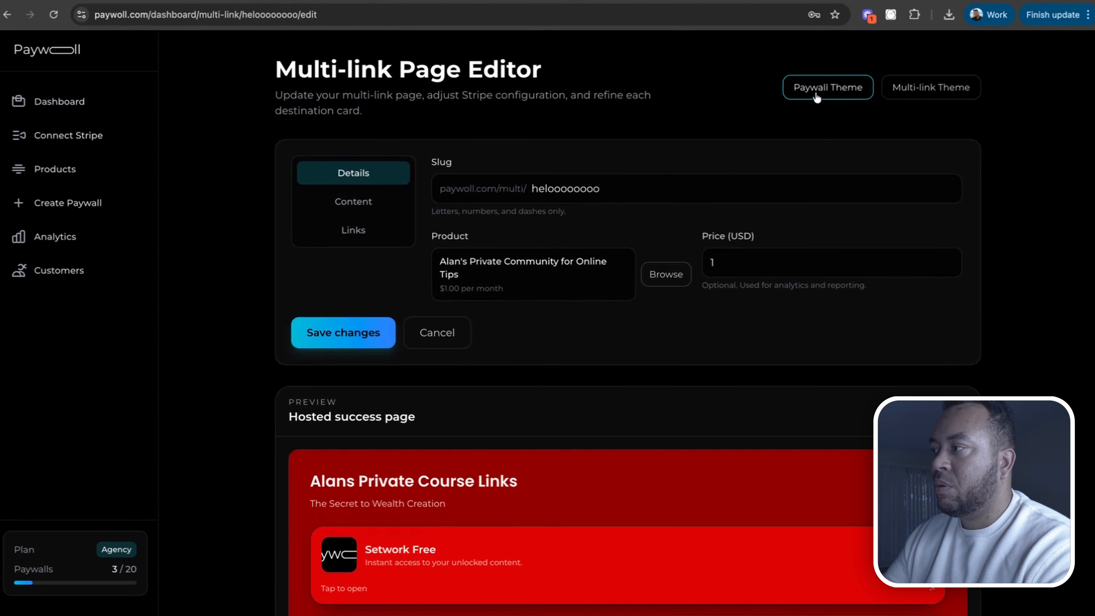
Open the Multi-link Theme builder and set the card background colour to RGB 80, 42, 42
{"action": "left_click", "coordinate": [815, 96]}
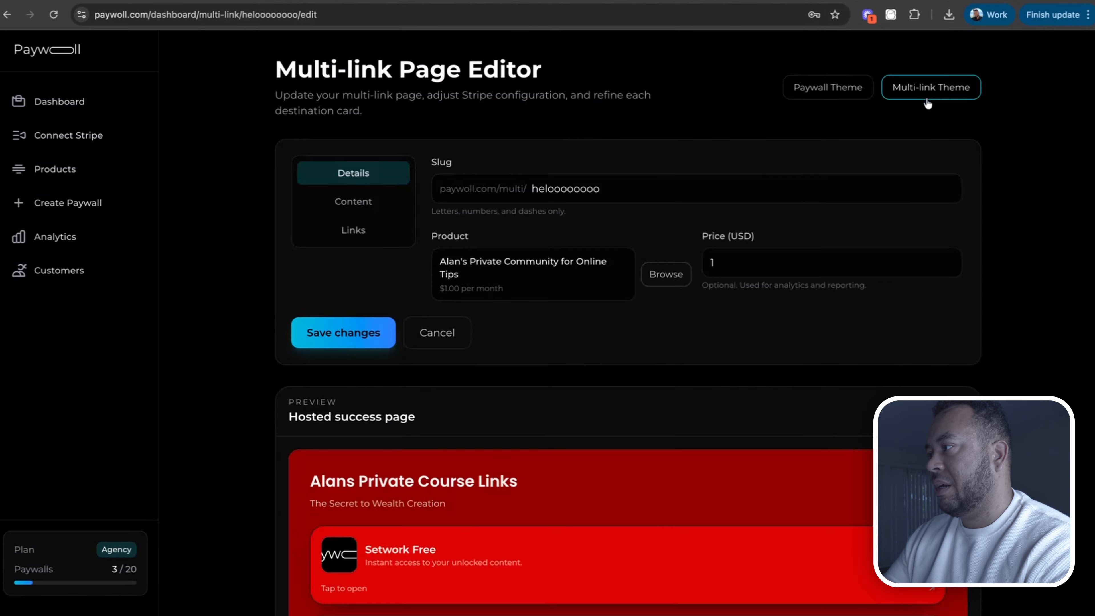
{"action": "left_click", "coordinate": [932, 92]}
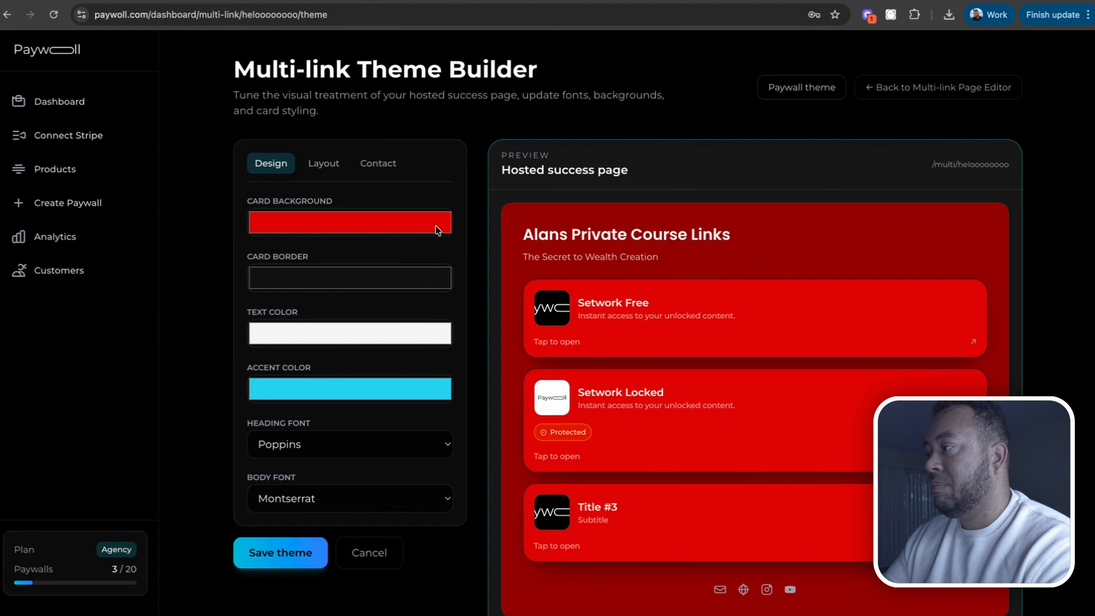
{"action": "left_click", "coordinate": [313, 225]}
{"action": "left_click_drag", "start_coordinate": [280, 280], "coordinate": [318, 301]}
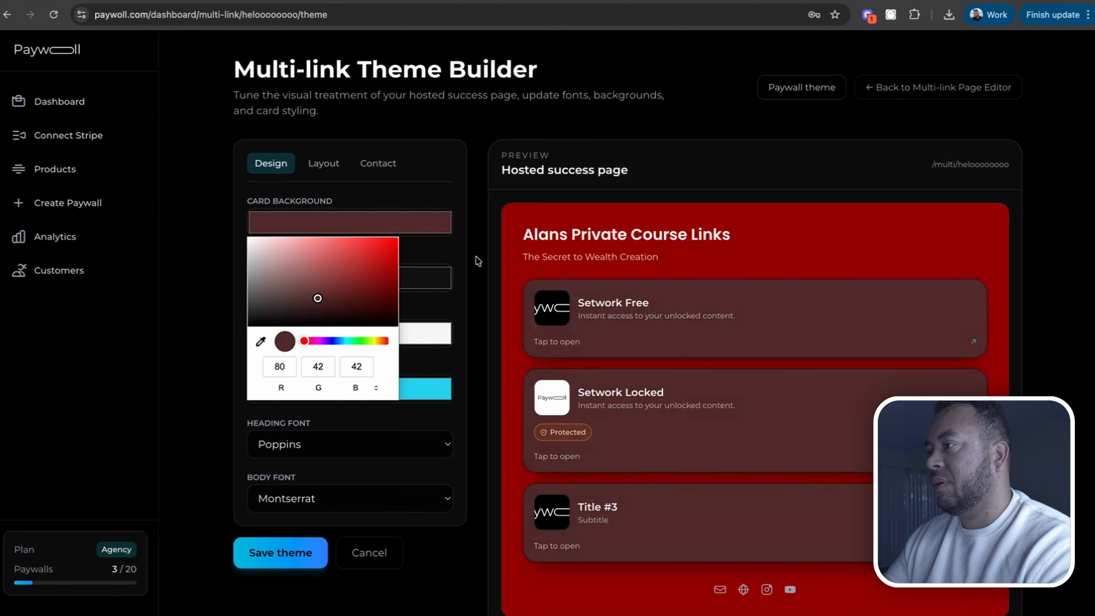
{"action": "left_click", "coordinate": [436, 264]}
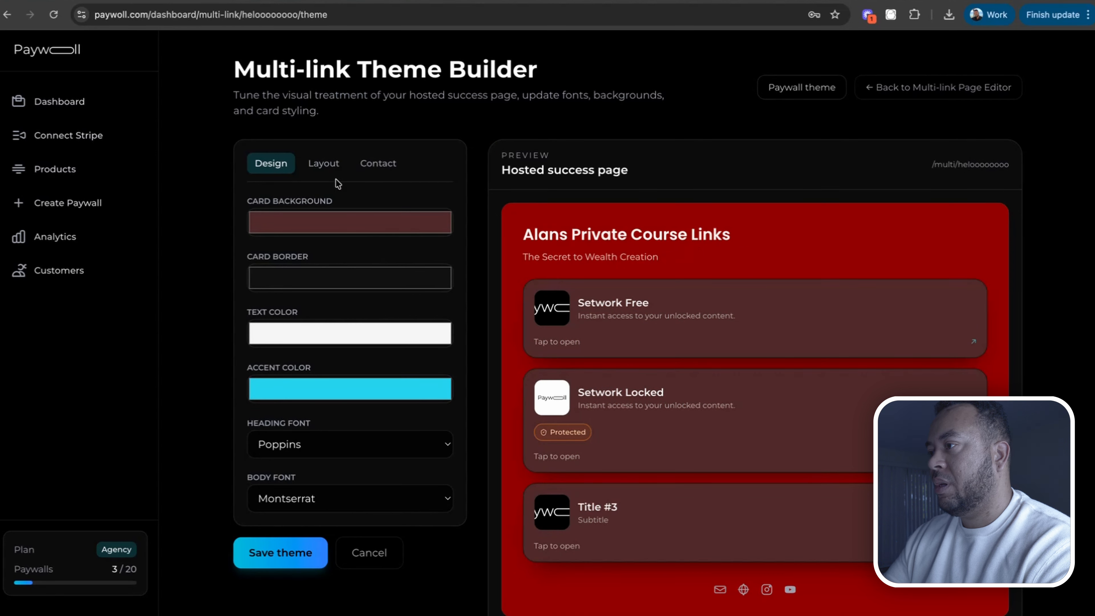
Set the card background colour to black
{"action": "left_click", "coordinate": [309, 223]}
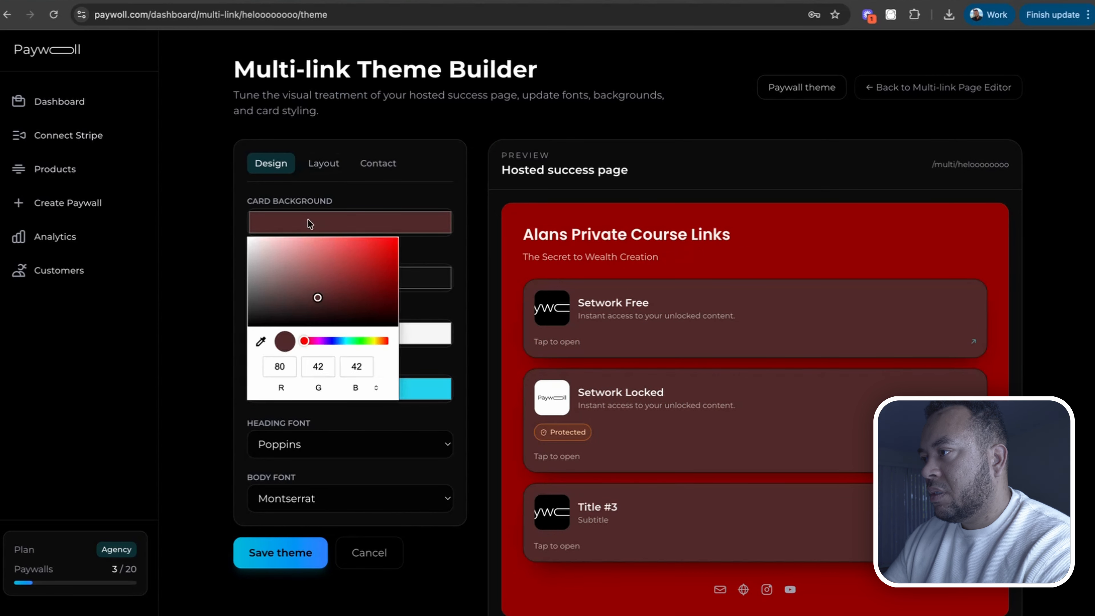
{"action": "left_click_drag", "start_coordinate": [310, 298], "coordinate": [195, 330]}
{"action": "left_click", "coordinate": [183, 329]}
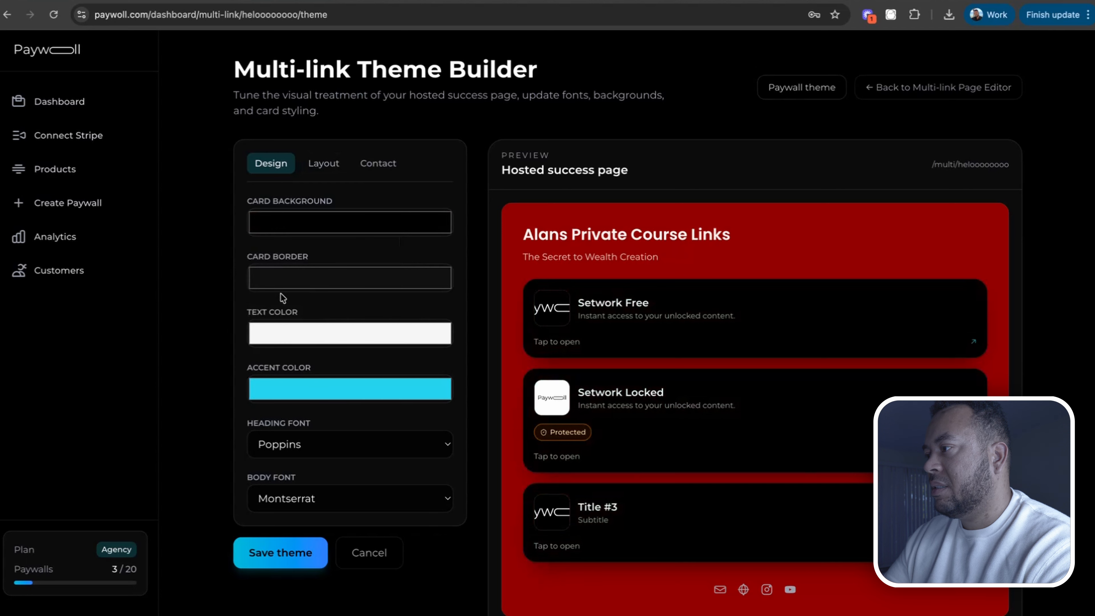
Set the page background colour in the layout settings to black (RGB 0, 0, 0)
{"action": "left_click", "coordinate": [321, 170]}
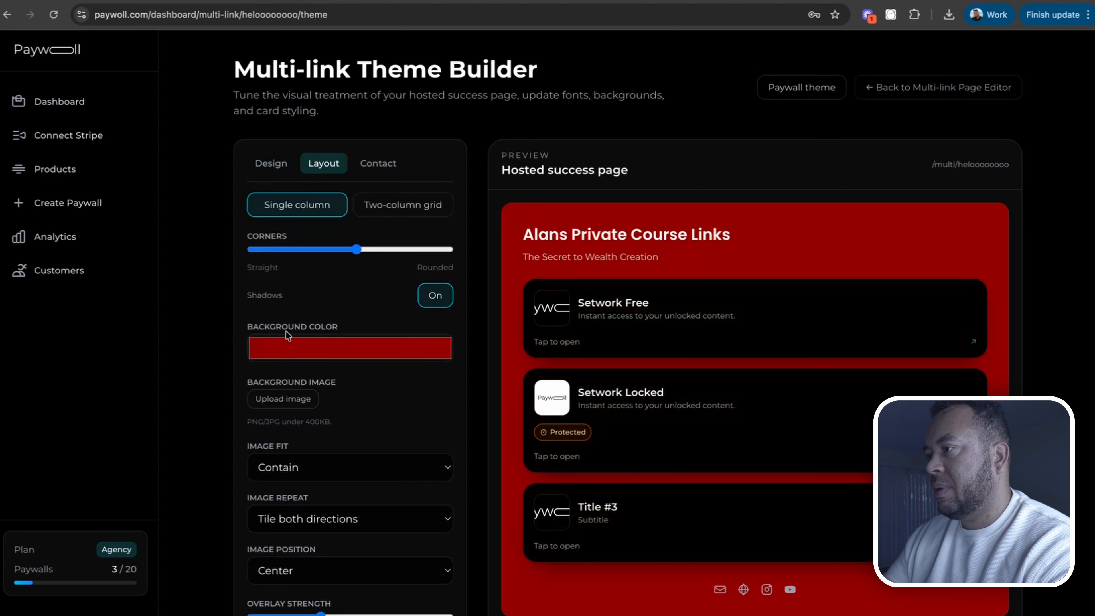
{"action": "left_click", "coordinate": [281, 353]}
{"action": "left_click_drag", "start_coordinate": [302, 402], "coordinate": [165, 461]}
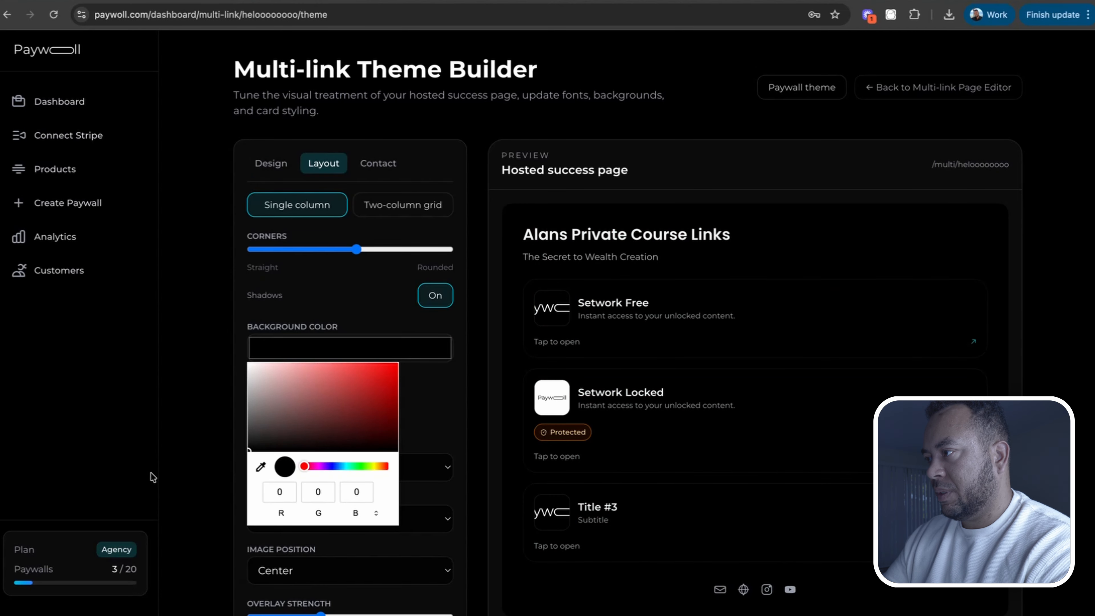
{"action": "left_click", "coordinate": [272, 164]}
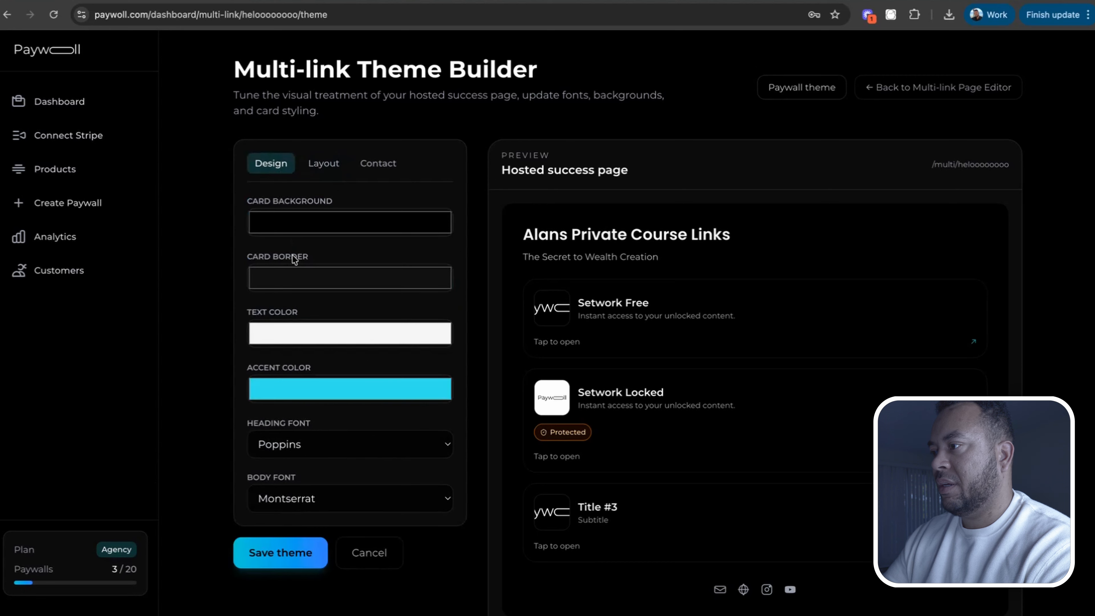
Change the card background to dark grey and set the layout to a single column
{"action": "left_click", "coordinate": [302, 223]}
{"action": "left_click", "coordinate": [285, 308]}
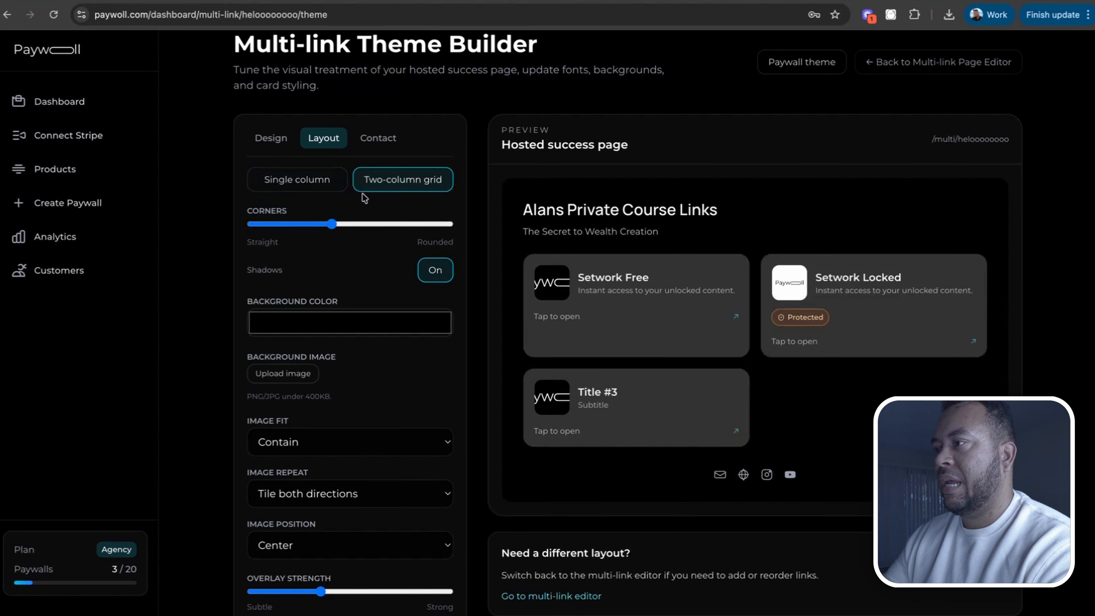
{"action": "left_click", "coordinate": [312, 187]}
Upload a background image and set the overlay strength to its minimum
{"action": "scroll", "coordinate": [363, 259], "scroll_direction": "down", "scroll_amount": 3}
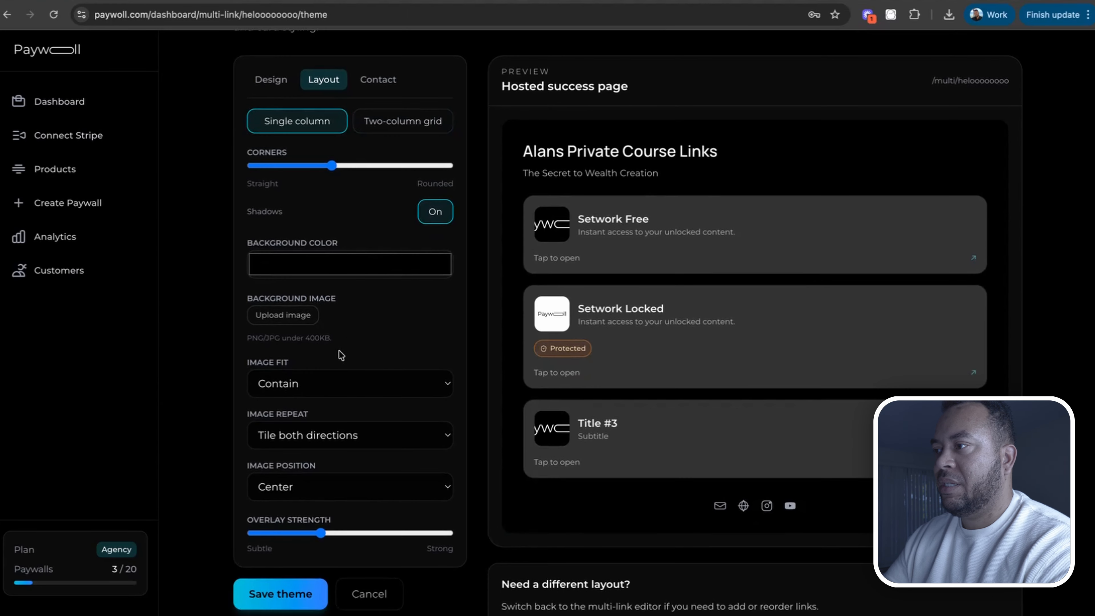
{"action": "left_click", "coordinate": [288, 317]}
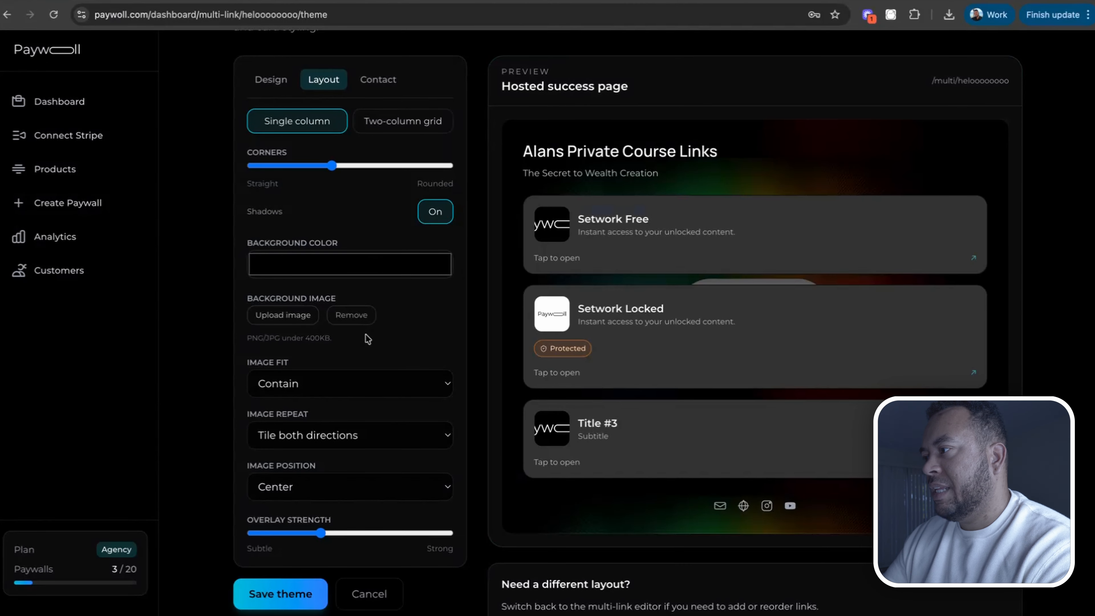
{"action": "scroll", "coordinate": [373, 337], "scroll_direction": "up", "scroll_amount": 1}
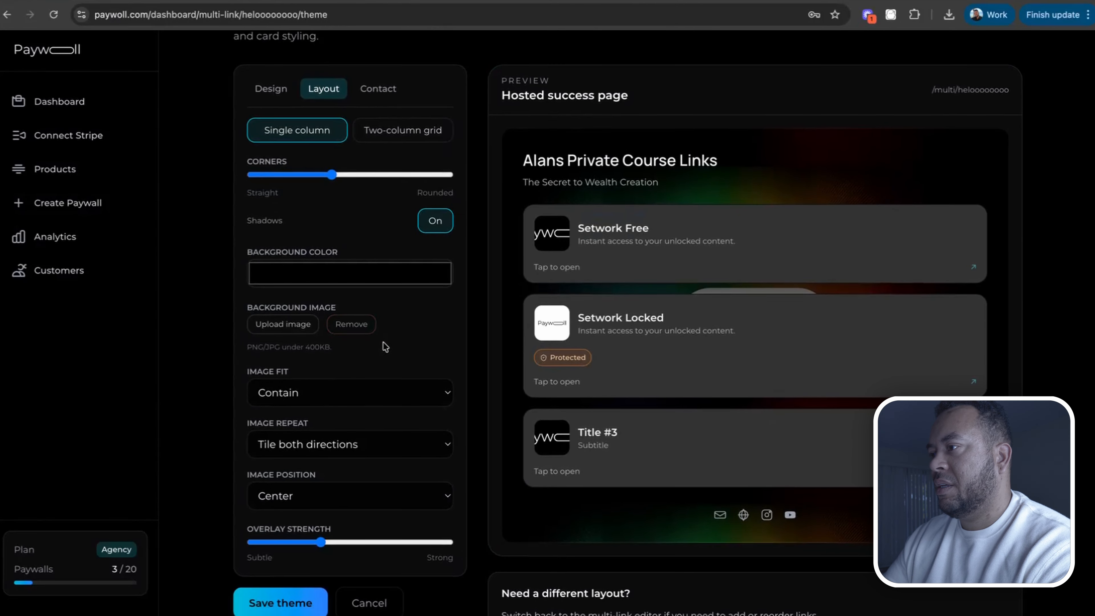
{"action": "left_click_drag", "start_coordinate": [321, 542], "coordinate": [189, 532]}
Set the background image fit to Cover (fill)
{"action": "left_click", "coordinate": [356, 380]}
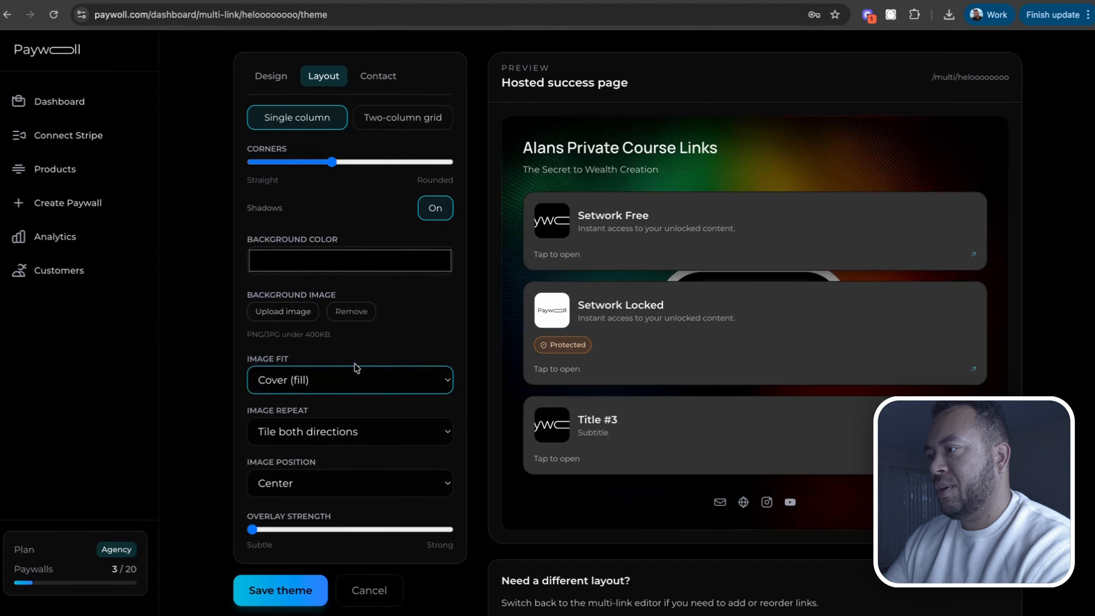
{"action": "left_click", "coordinate": [387, 380]}
{"action": "left_click", "coordinate": [327, 413]}
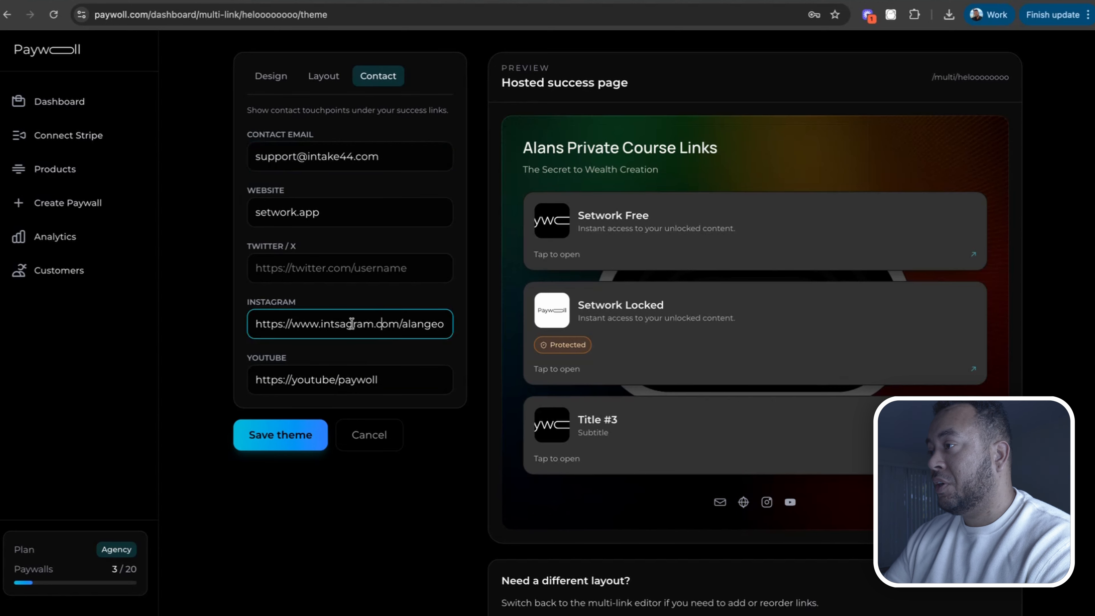
Review the contact links and save the theme
{"action": "left_click", "coordinate": [373, 82]}
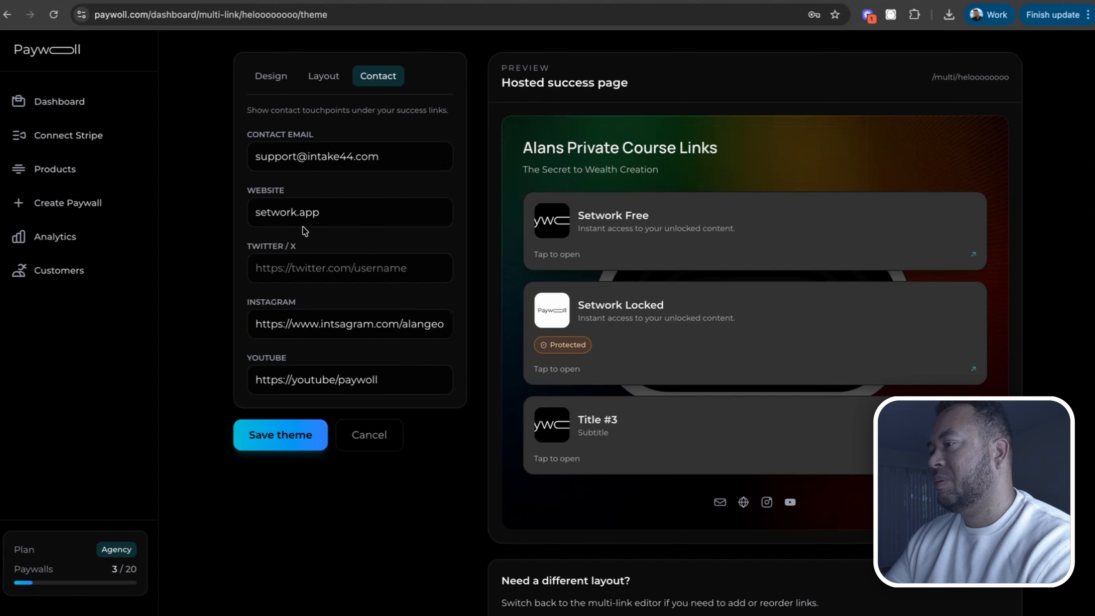
{"action": "left_click", "coordinate": [270, 437]}
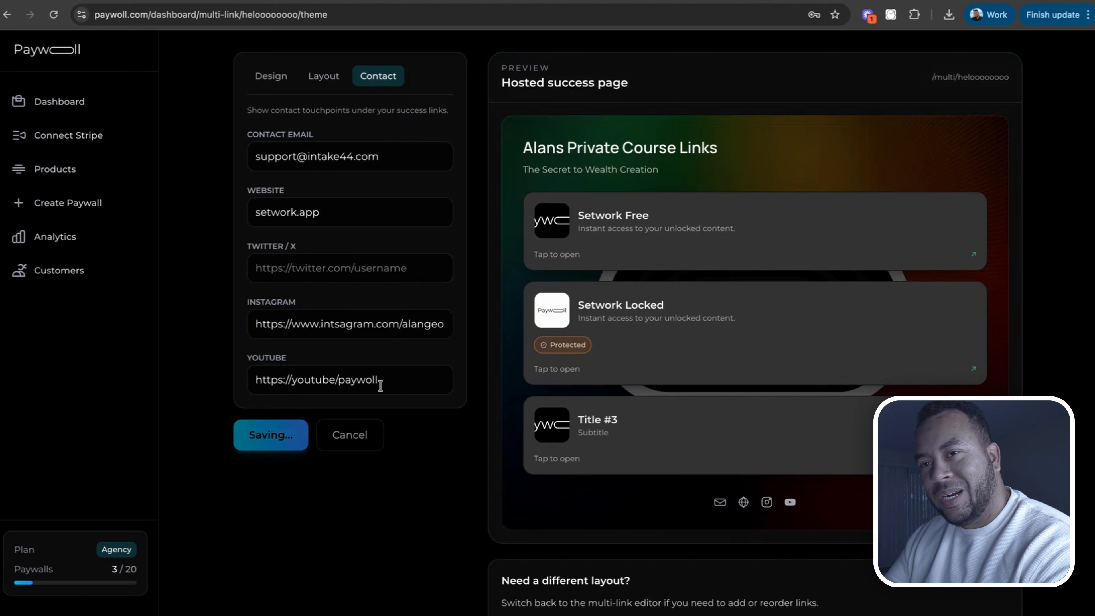
Open the live paywall, choose member sign-in and verify access with the member's e-mail address
{"action": "left_click", "coordinate": [325, 439]}
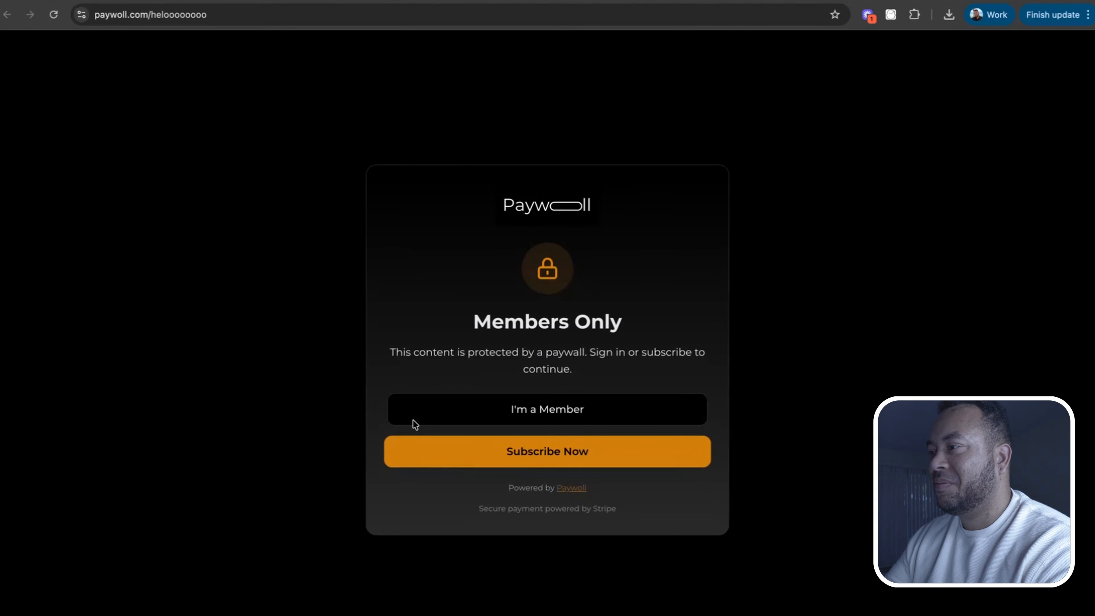
{"action": "left_click", "coordinate": [536, 411]}
{"action": "left_click", "coordinate": [486, 342]}
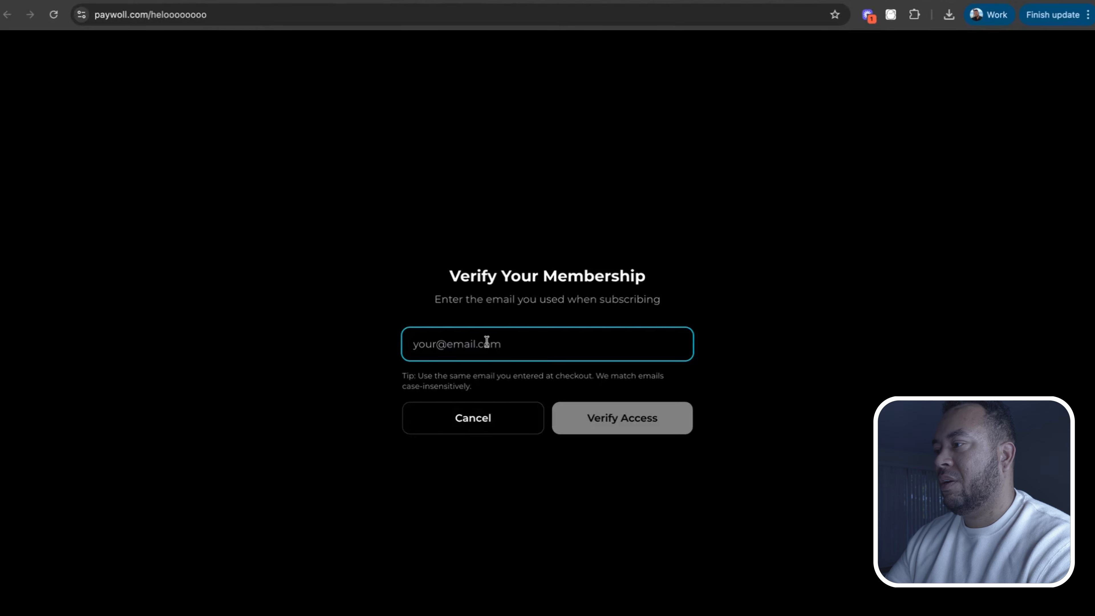
{"action": "key", "text": "Return"}
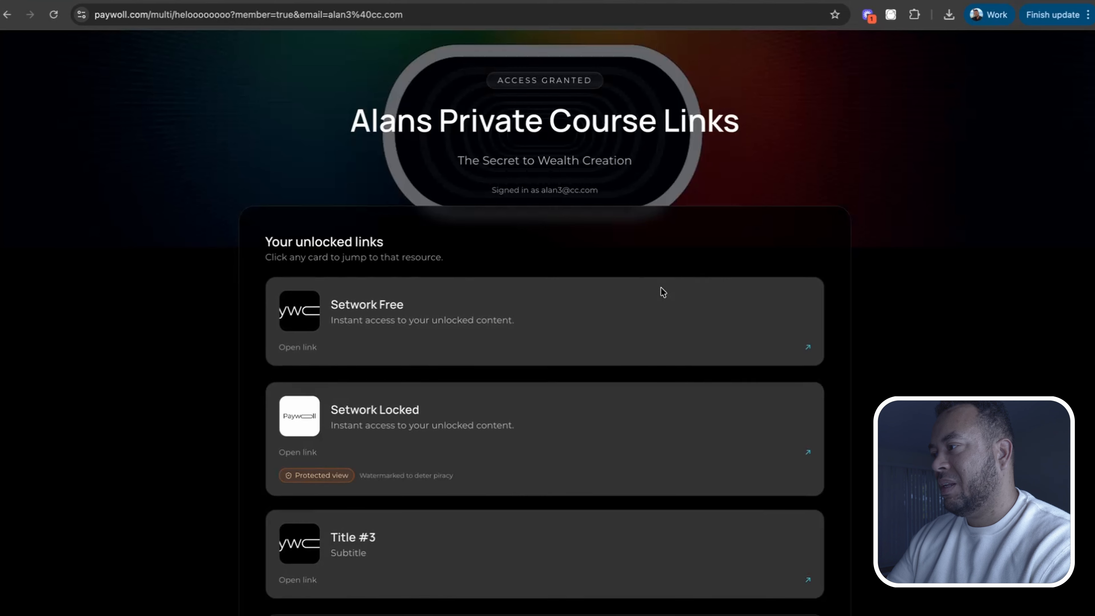
Browse the unlocked links page, open the Setwork Free link and return to the page
{"action": "scroll", "coordinate": [641, 205], "scroll_direction": "down", "scroll_amount": 2}
{"action": "scroll", "coordinate": [643, 205], "scroll_direction": "up", "scroll_amount": 2}
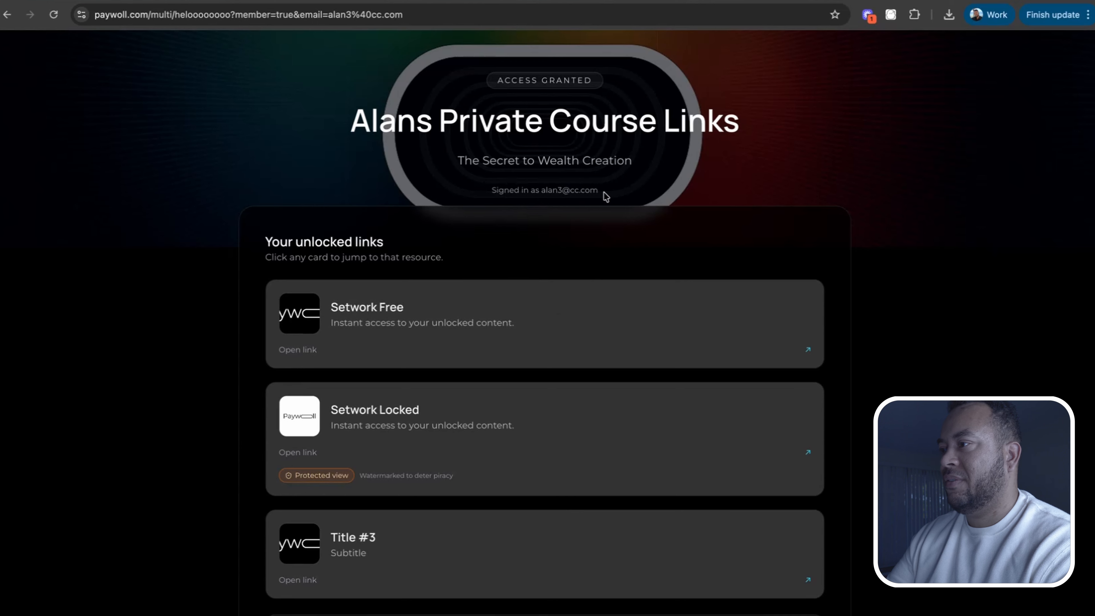
{"action": "scroll", "coordinate": [536, 282], "scroll_direction": "down", "scroll_amount": 2}
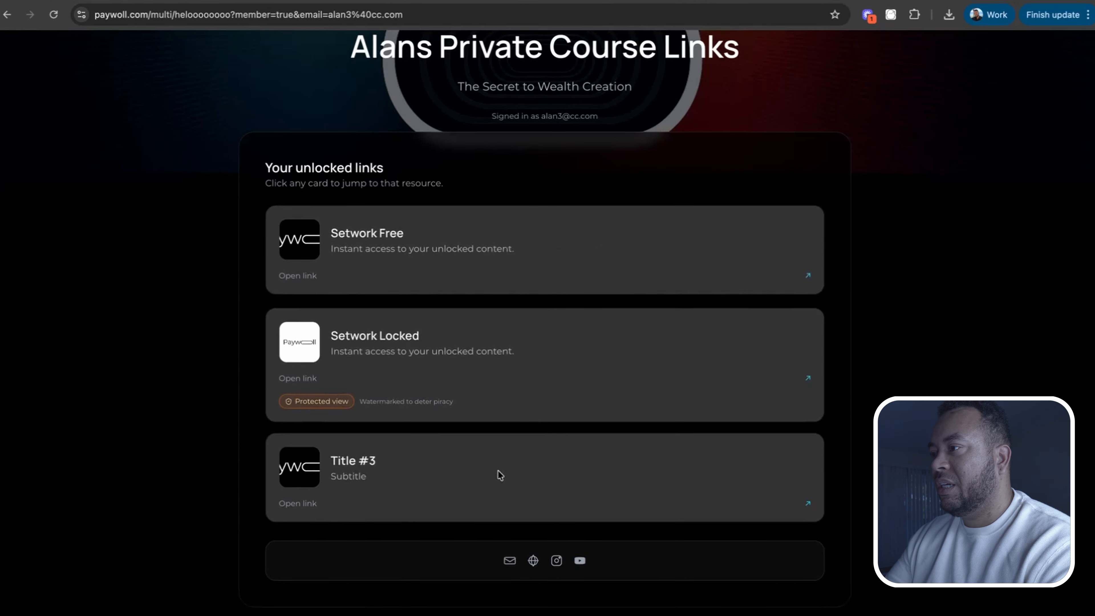
{"action": "left_click", "coordinate": [428, 289]}
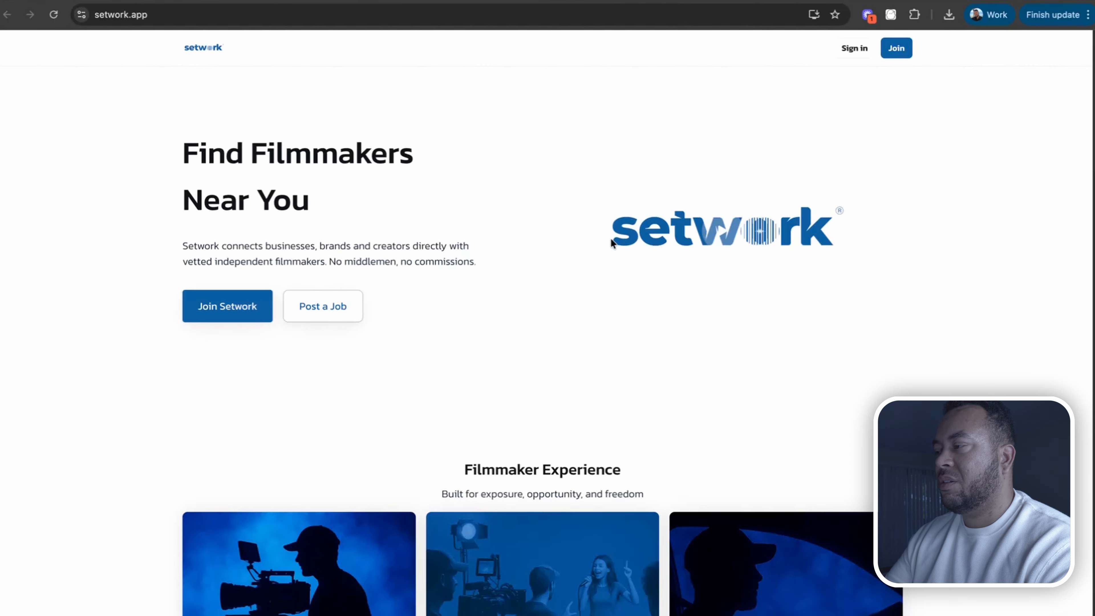
{"action": "scroll", "coordinate": [622, 332], "scroll_direction": "down", "scroll_amount": 10}
{"action": "scroll", "coordinate": [645, 302], "scroll_direction": "up", "scroll_amount": 10}
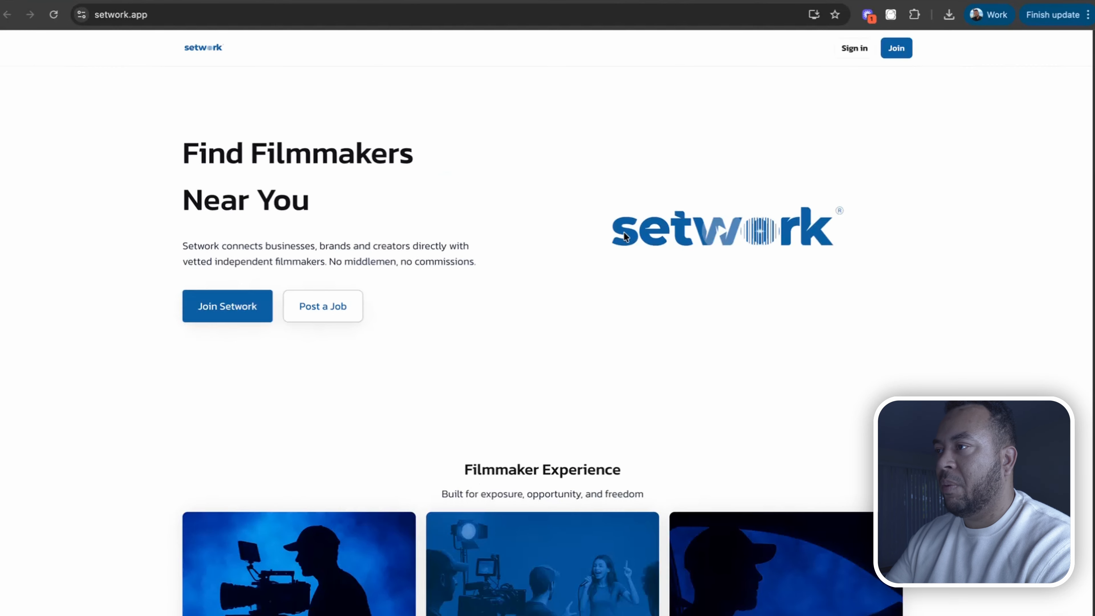
{"action": "left_click", "coordinate": [518, 1]}
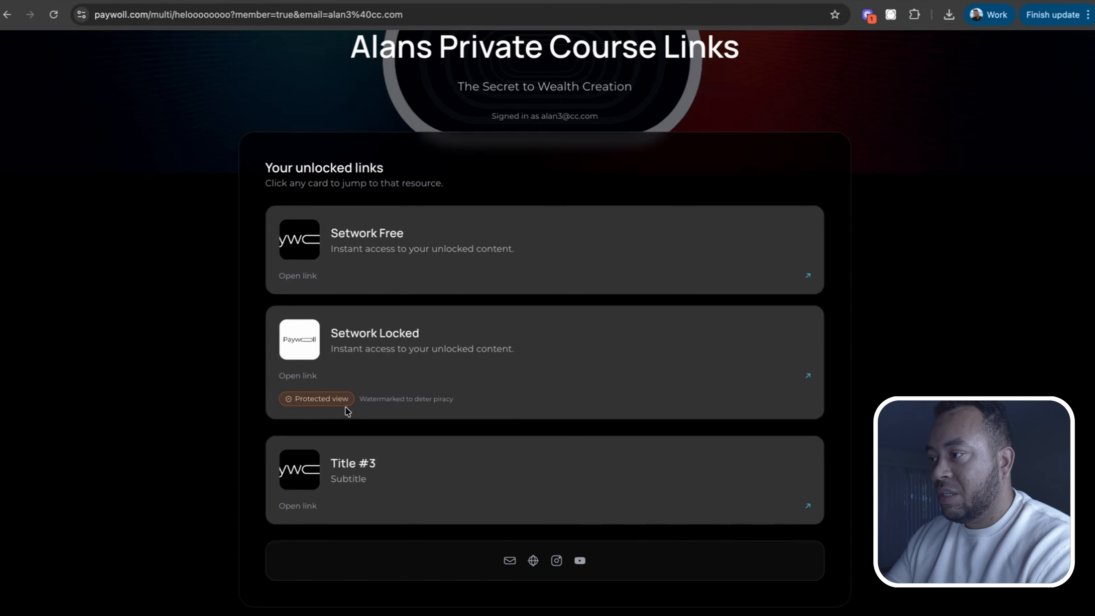
Open the Setwork Locked link and scroll through its watermarked protected content
{"action": "left_click", "coordinate": [806, 377]}
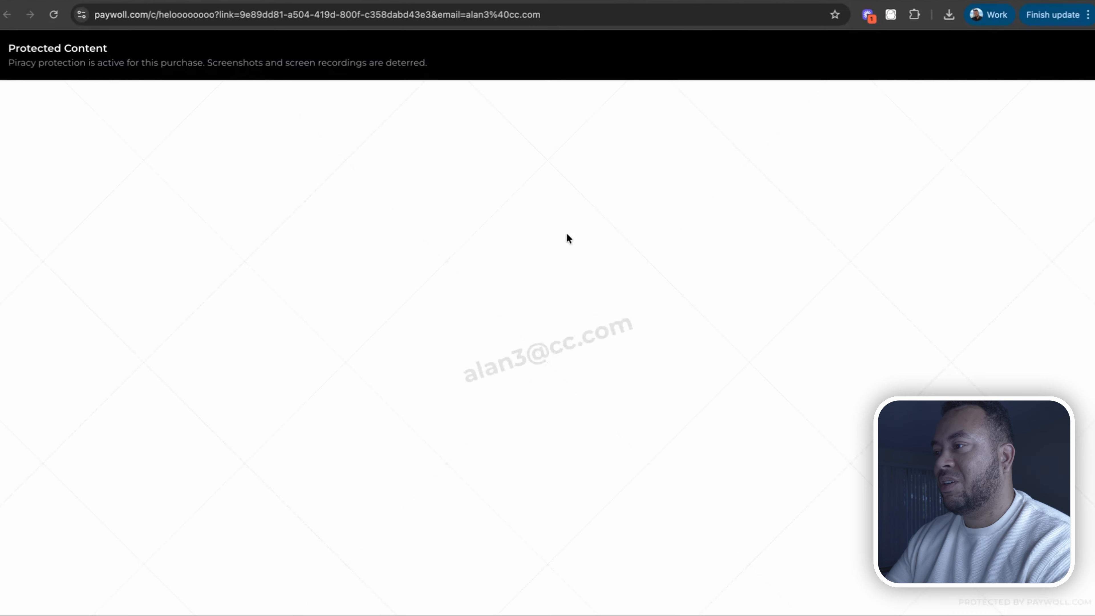
{"action": "scroll", "coordinate": [595, 302], "scroll_direction": "down", "scroll_amount": 1}
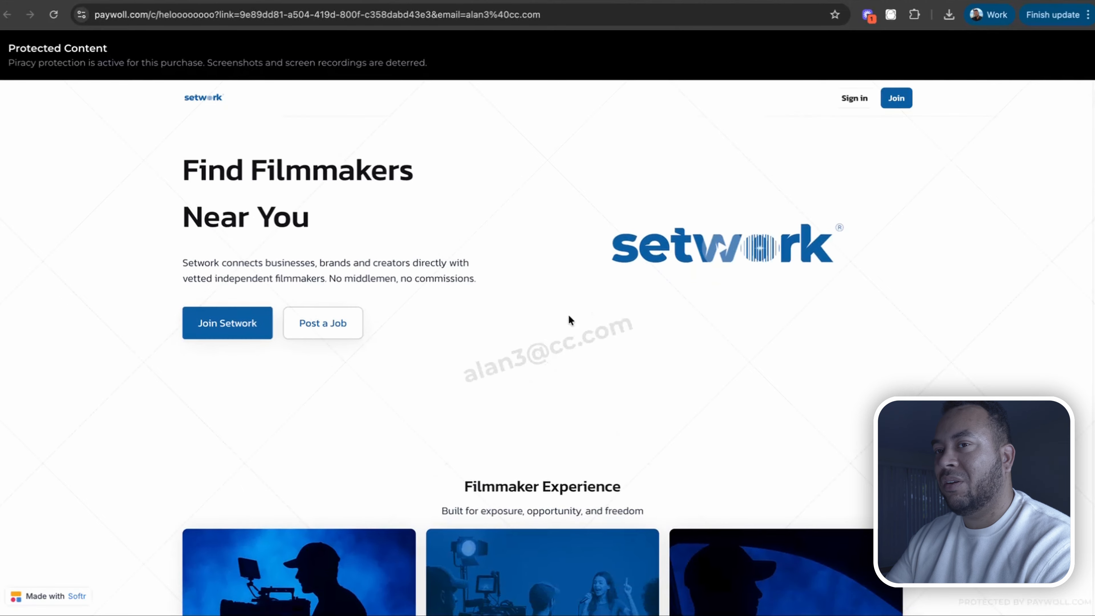
{"action": "scroll", "coordinate": [793, 264], "scroll_direction": "down", "scroll_amount": 10}
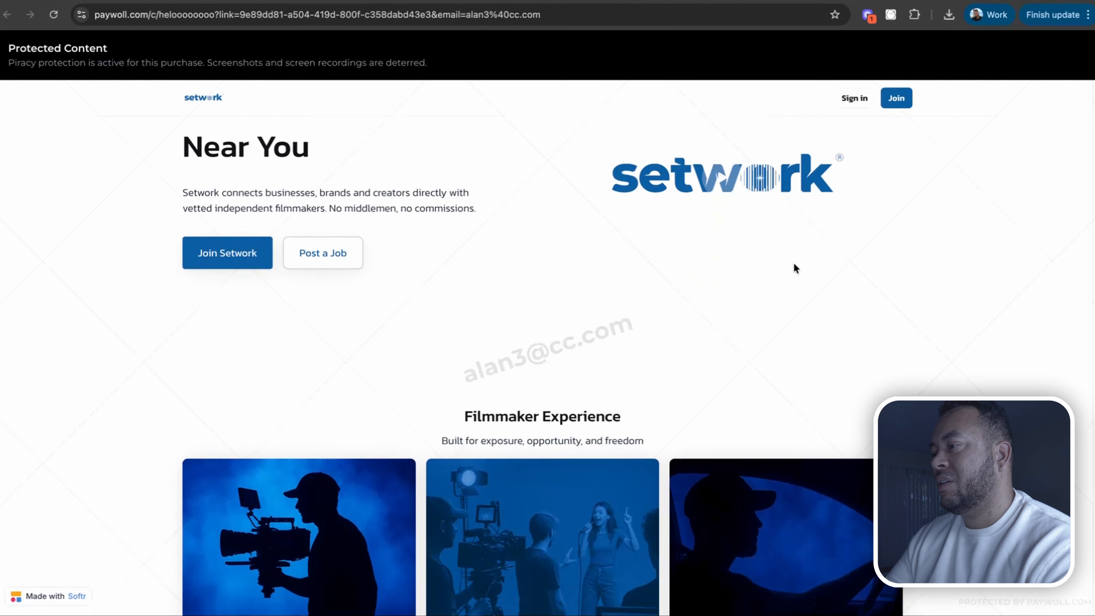
{"action": "scroll", "coordinate": [819, 268], "scroll_direction": "down", "scroll_amount": 5}
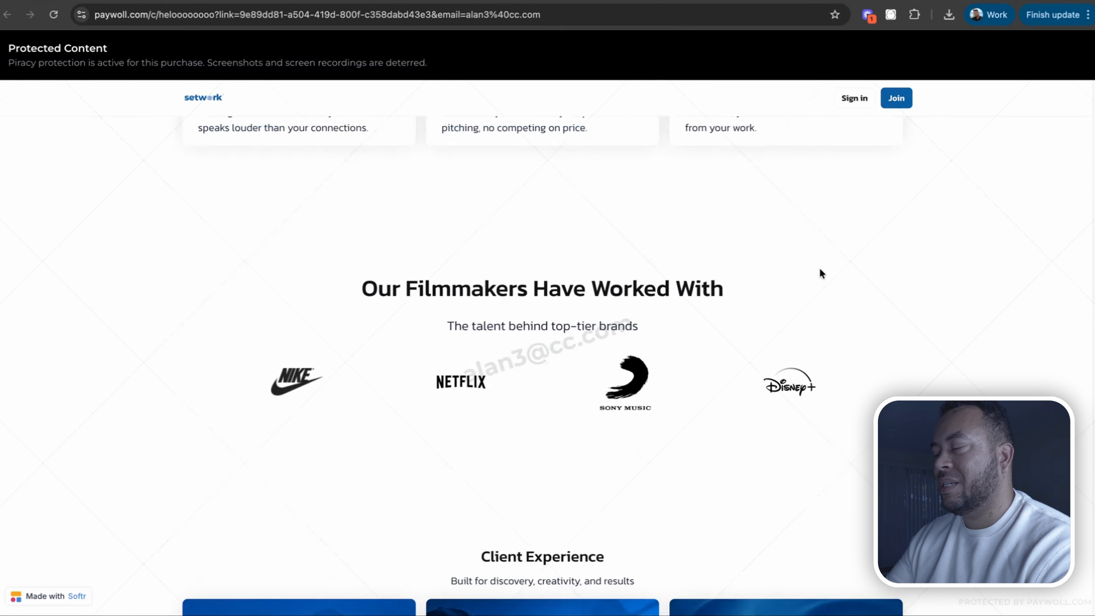
{"action": "scroll", "coordinate": [820, 268], "scroll_direction": "up", "scroll_amount": 15}
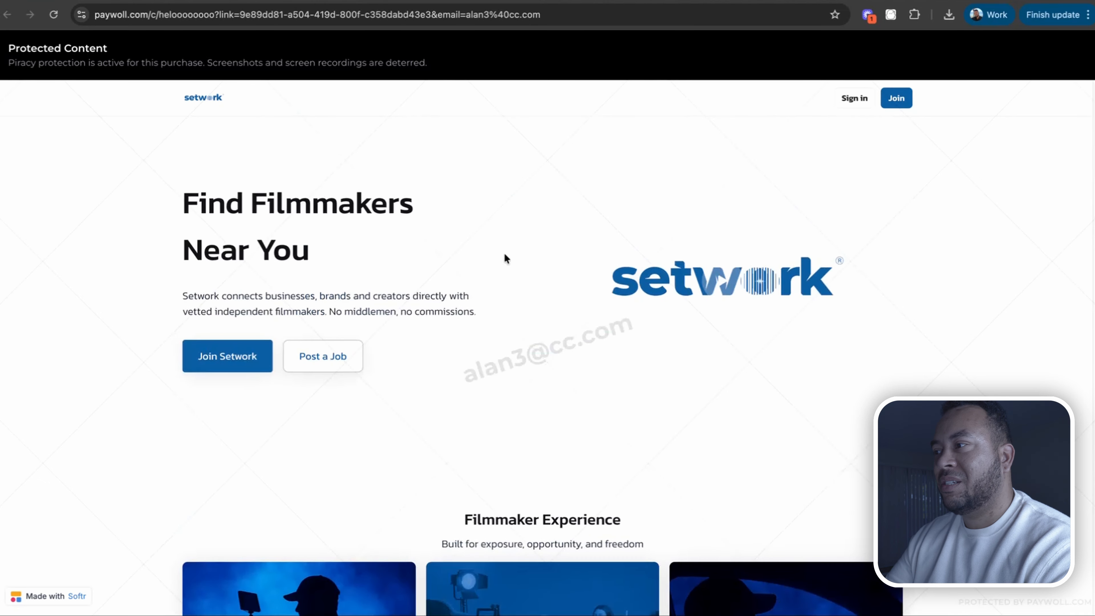
{"action": "scroll", "coordinate": [605, 316], "scroll_direction": "down", "scroll_amount": 4}
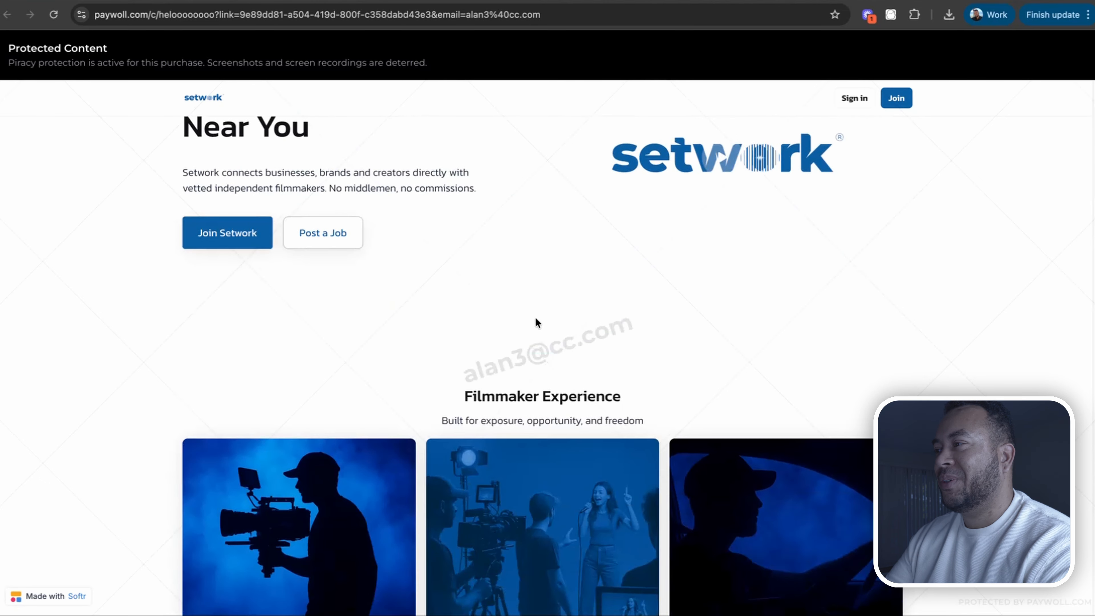
{"action": "scroll", "coordinate": [536, 321], "scroll_direction": "up", "scroll_amount": 4}
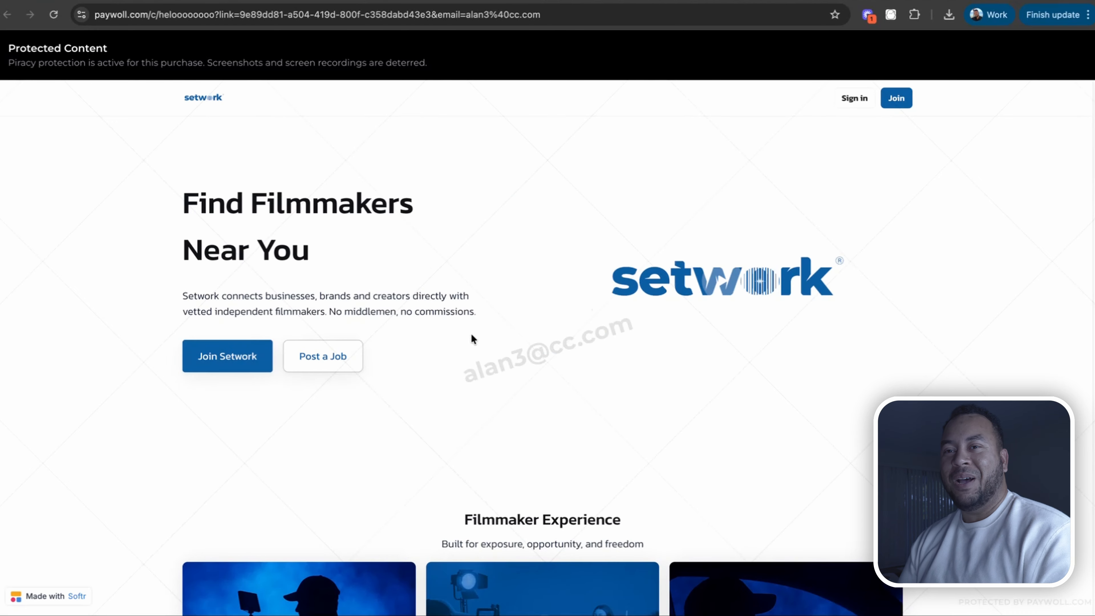